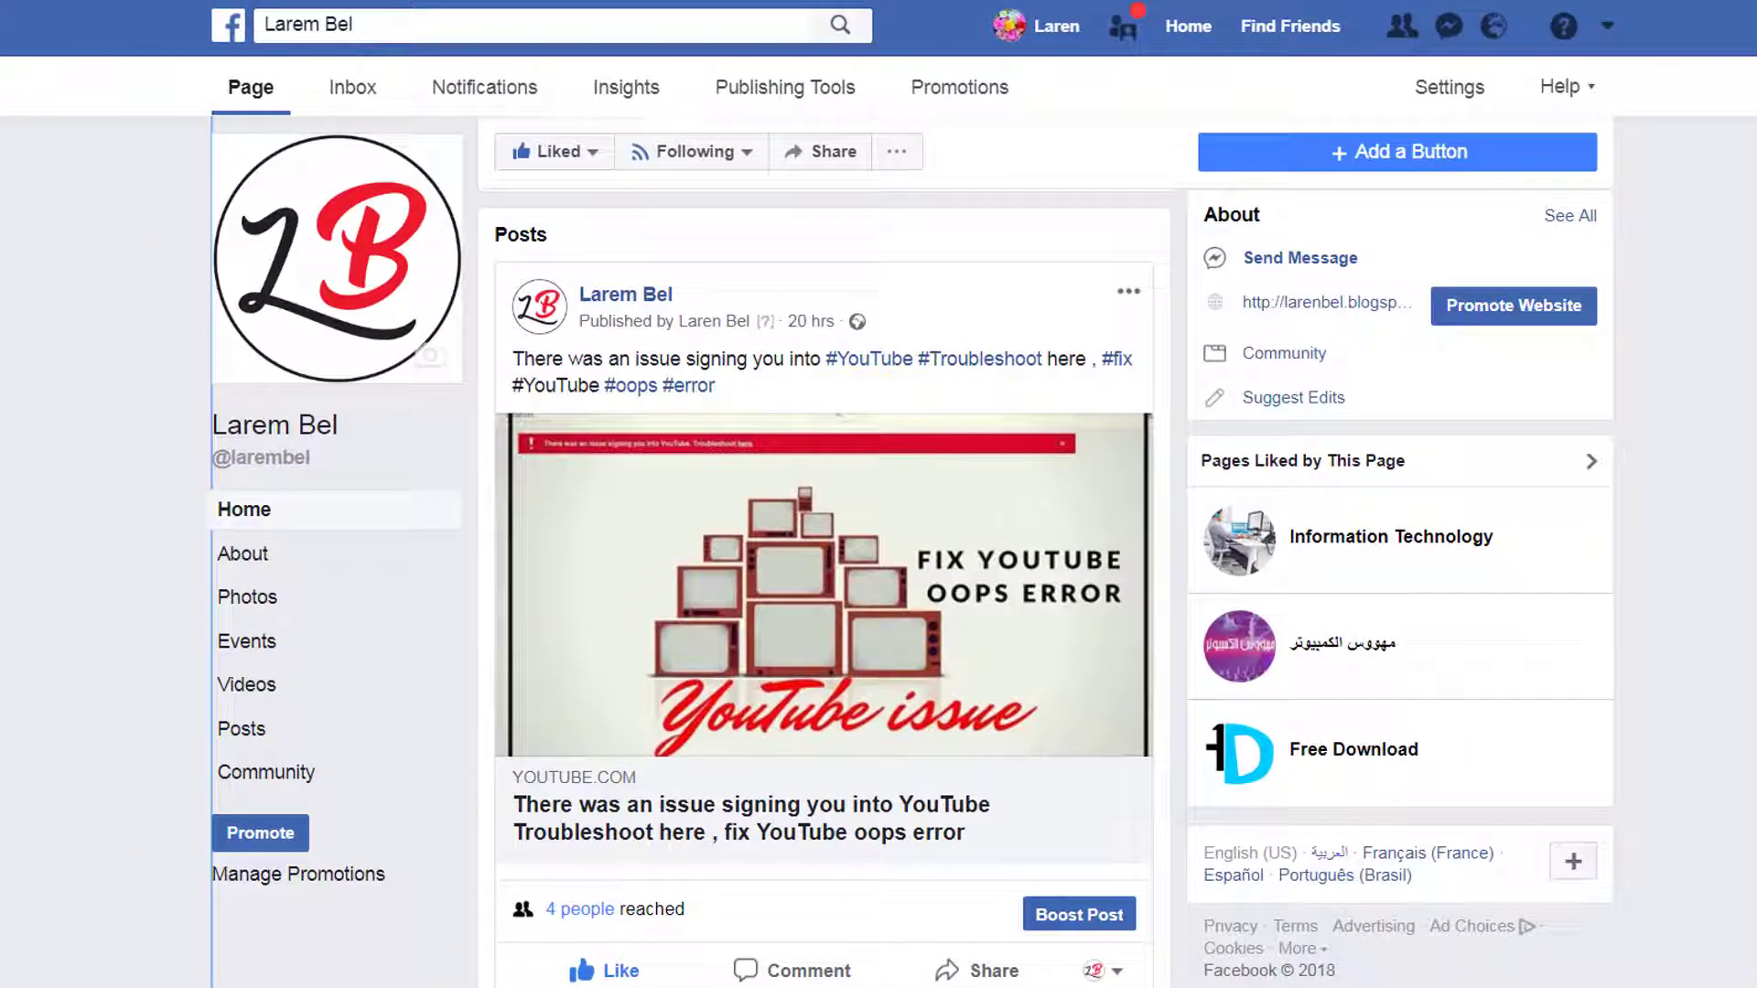
# Open the YouTube video linked in the page's latest FIX YOUTUBE OOPS ERROR post
pyautogui.click(695, 151)
pyautogui.moveTo(284, 462)
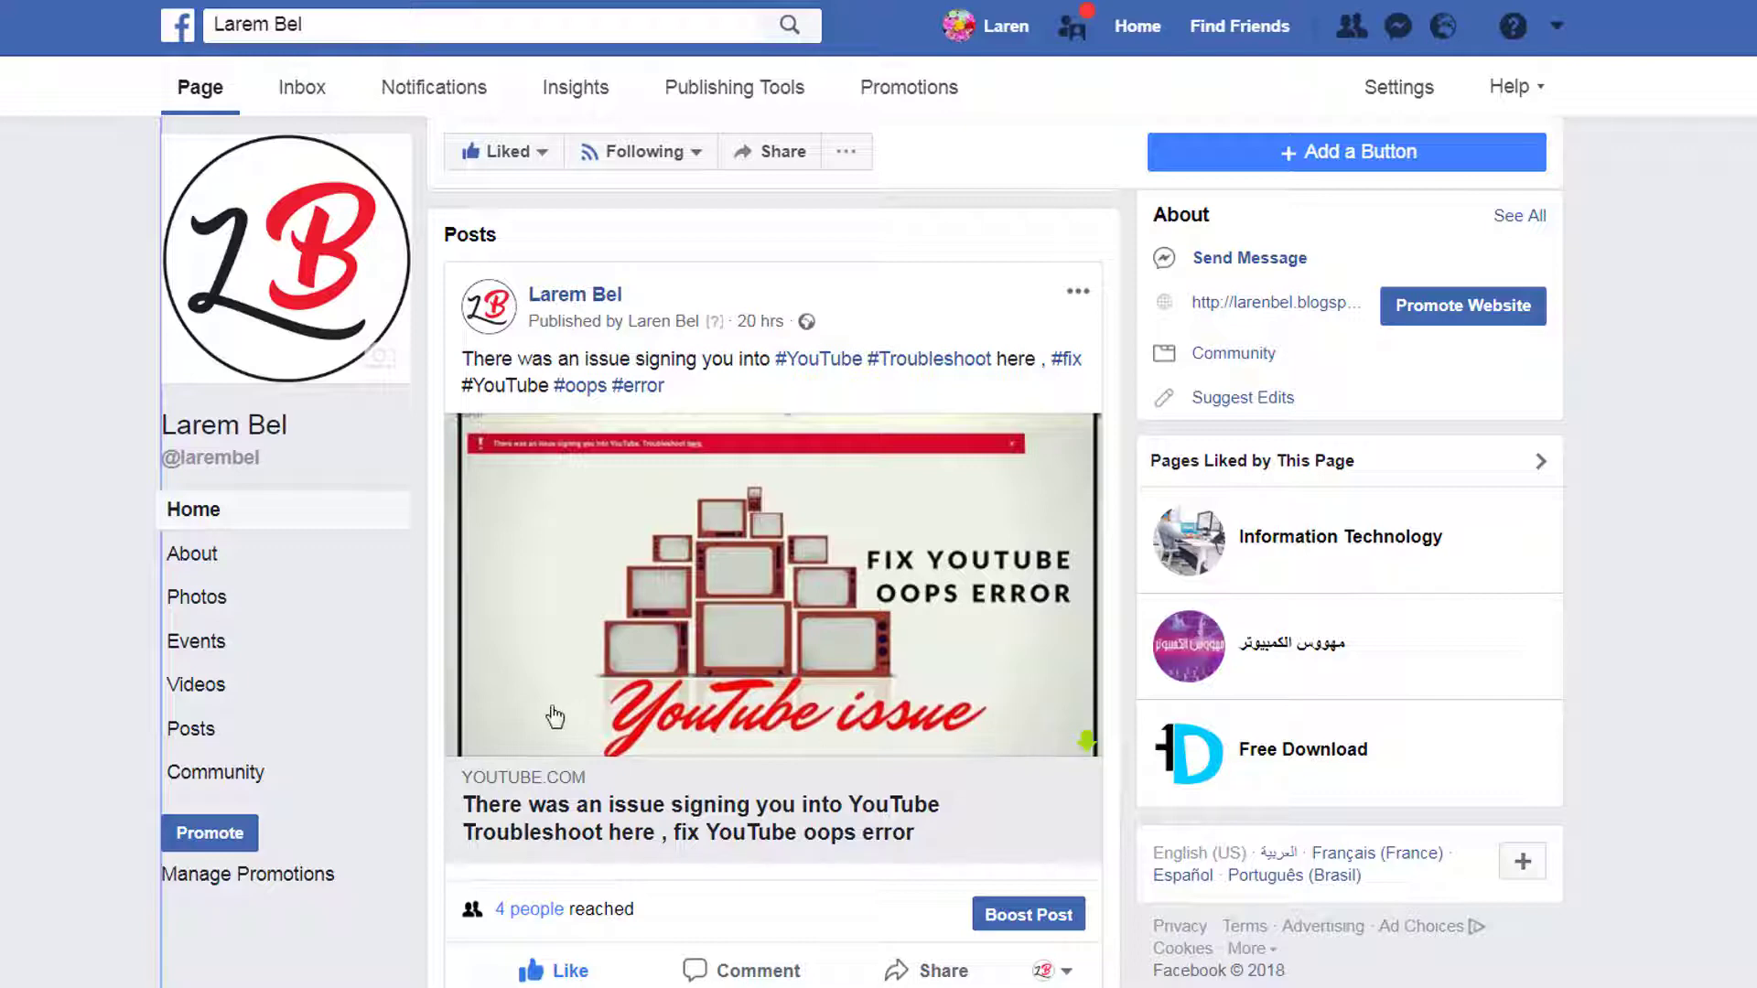
pyautogui.click(730, 589)
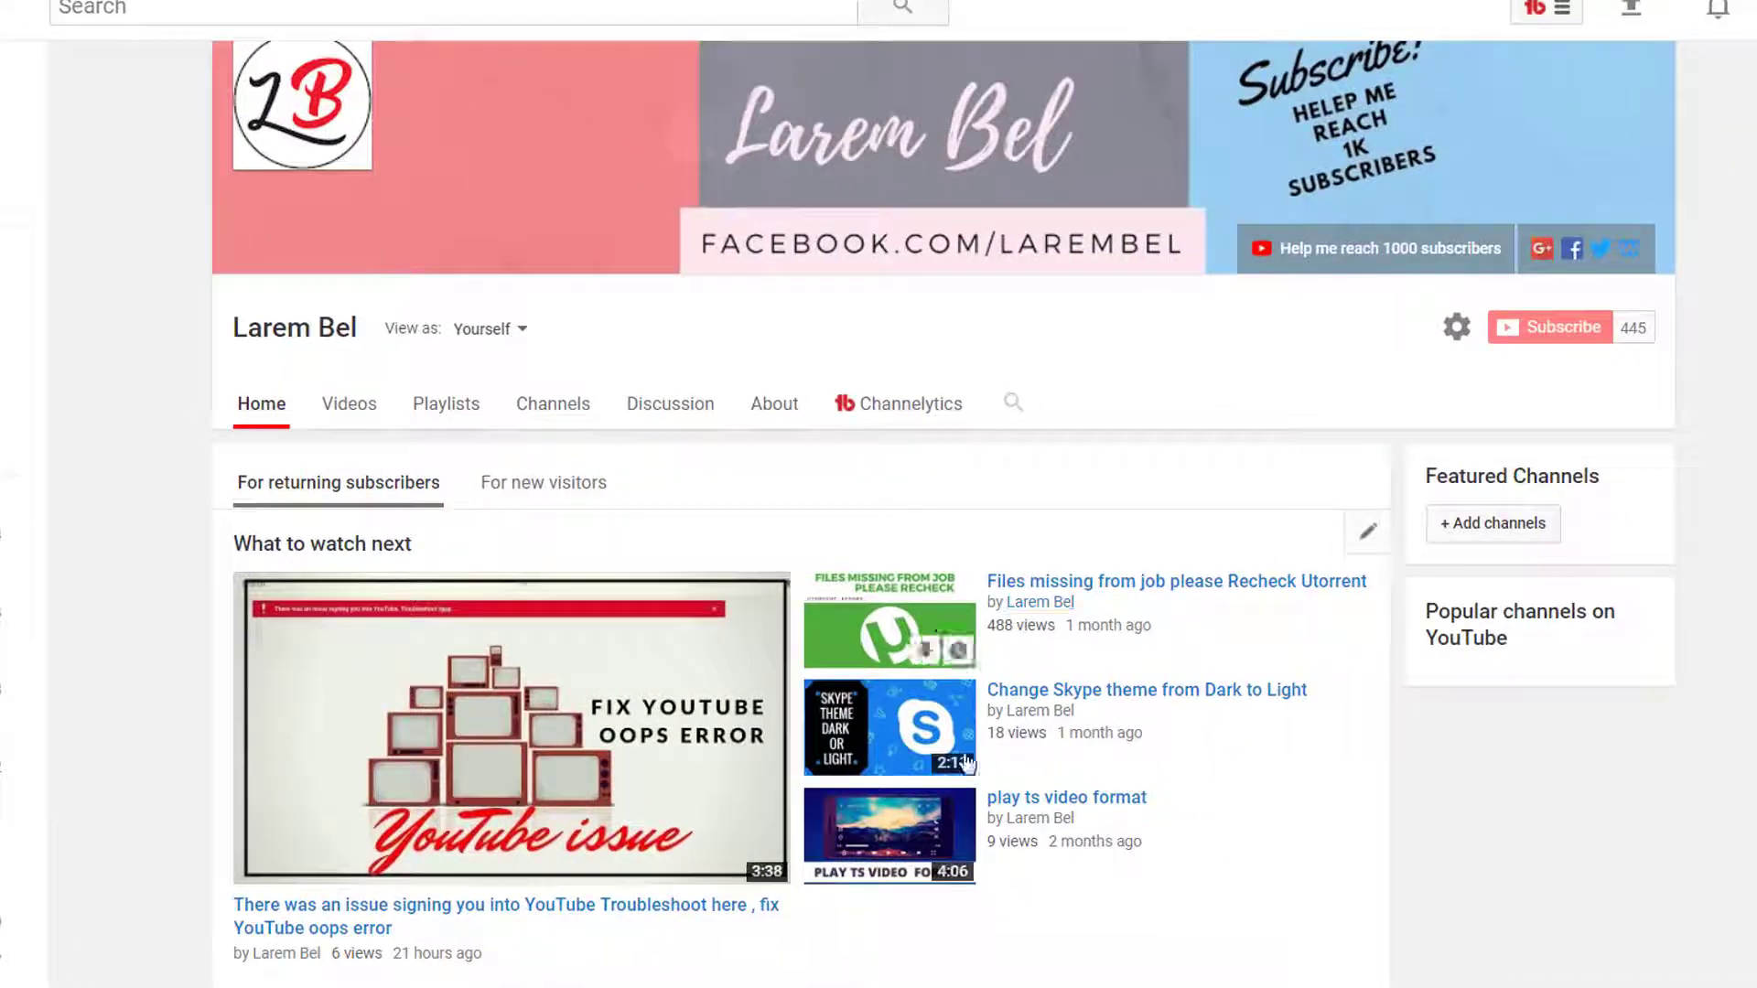
pyautogui.scroll(-3, 967, 762)
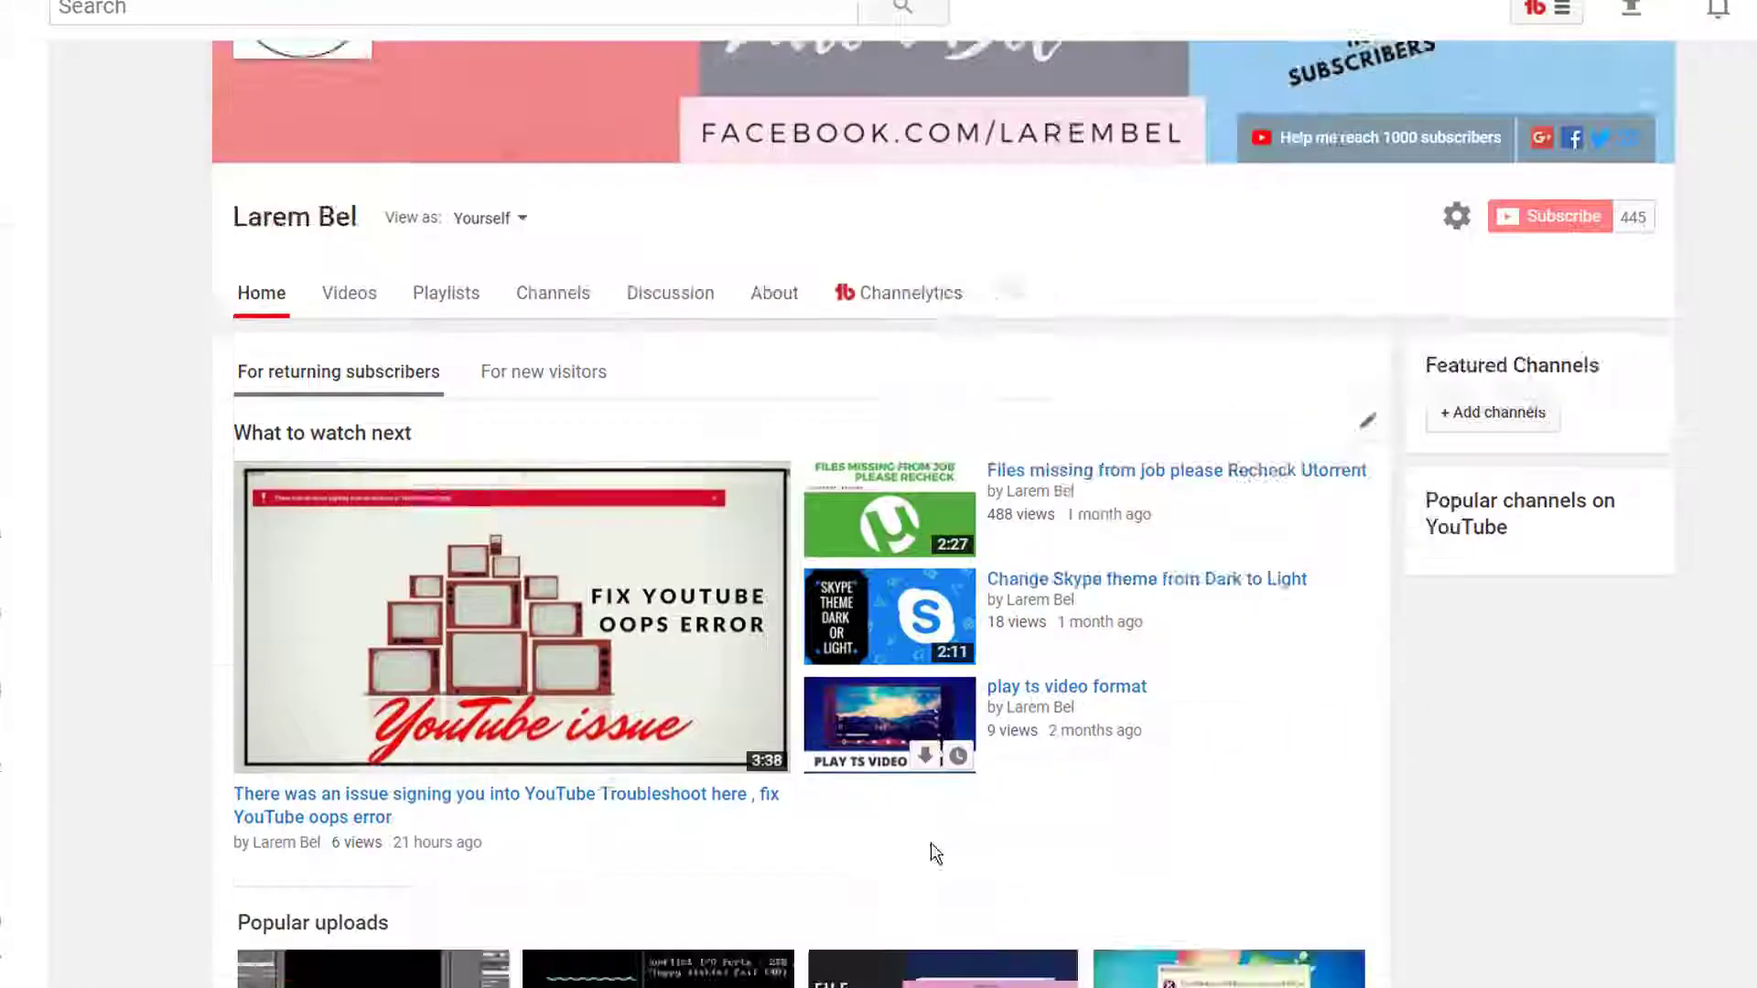
pyautogui.scroll(4, 553, 216)
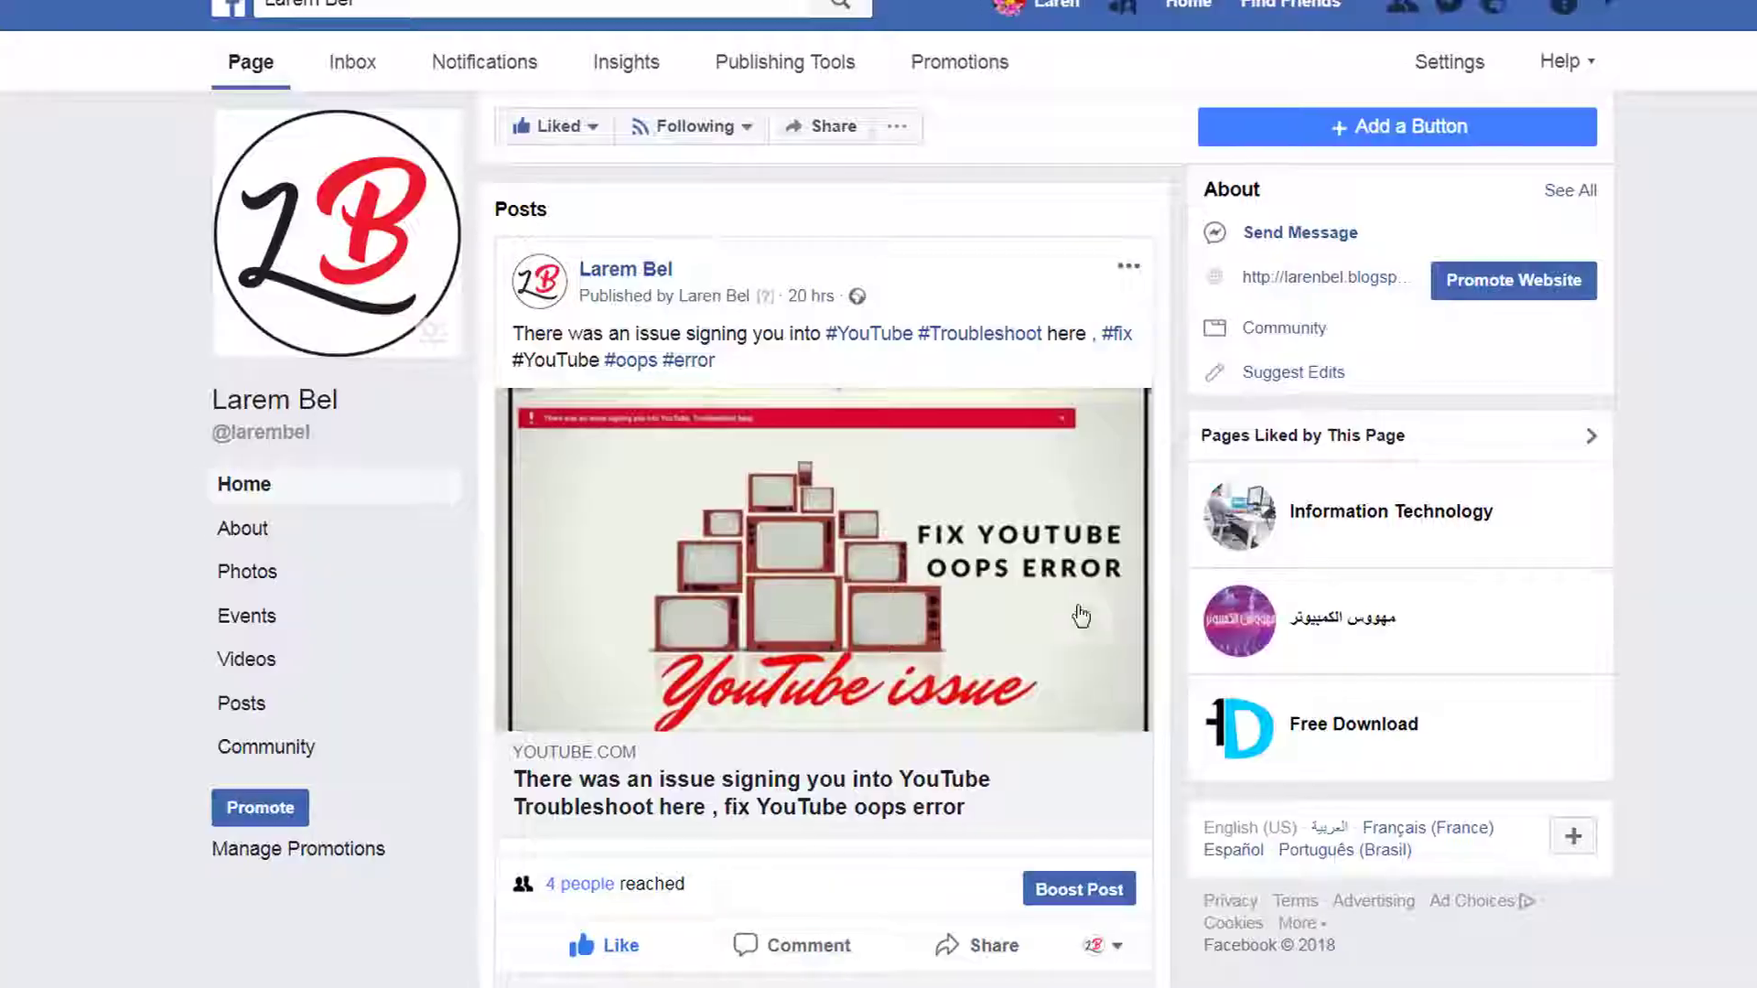
pyautogui.scroll(-10, 870, 655)
pyautogui.scroll(-3, 870, 655)
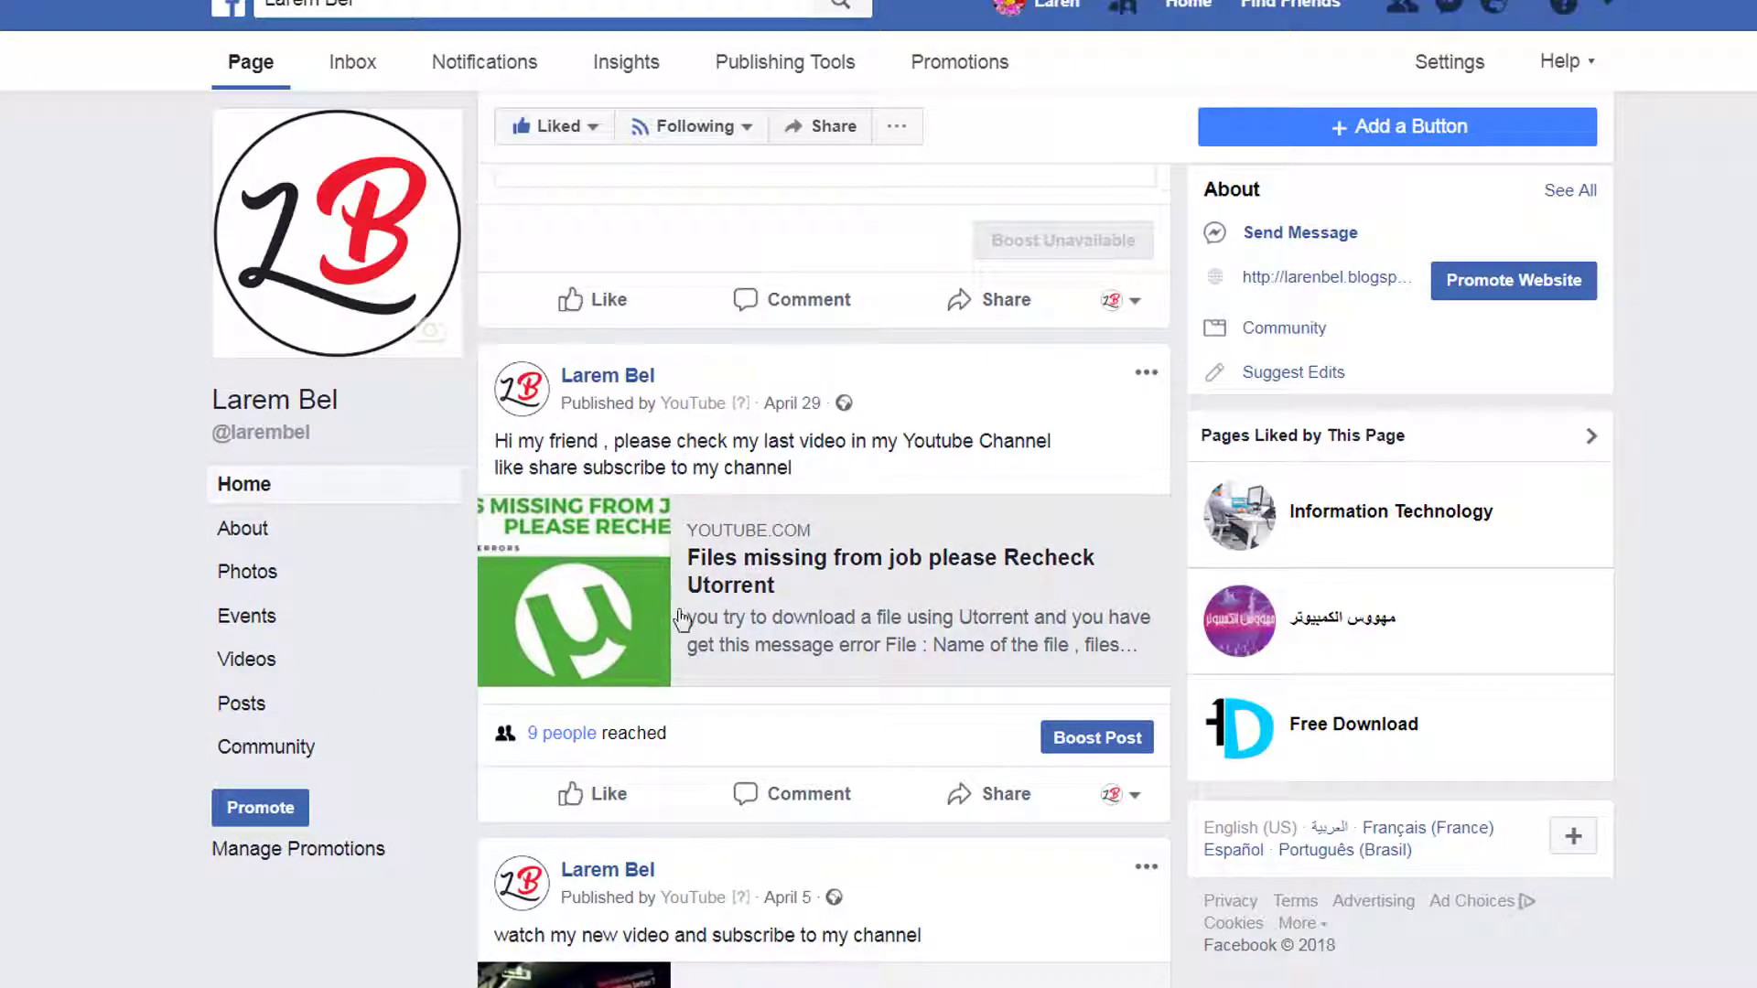
pyautogui.scroll(-6, 817, 638)
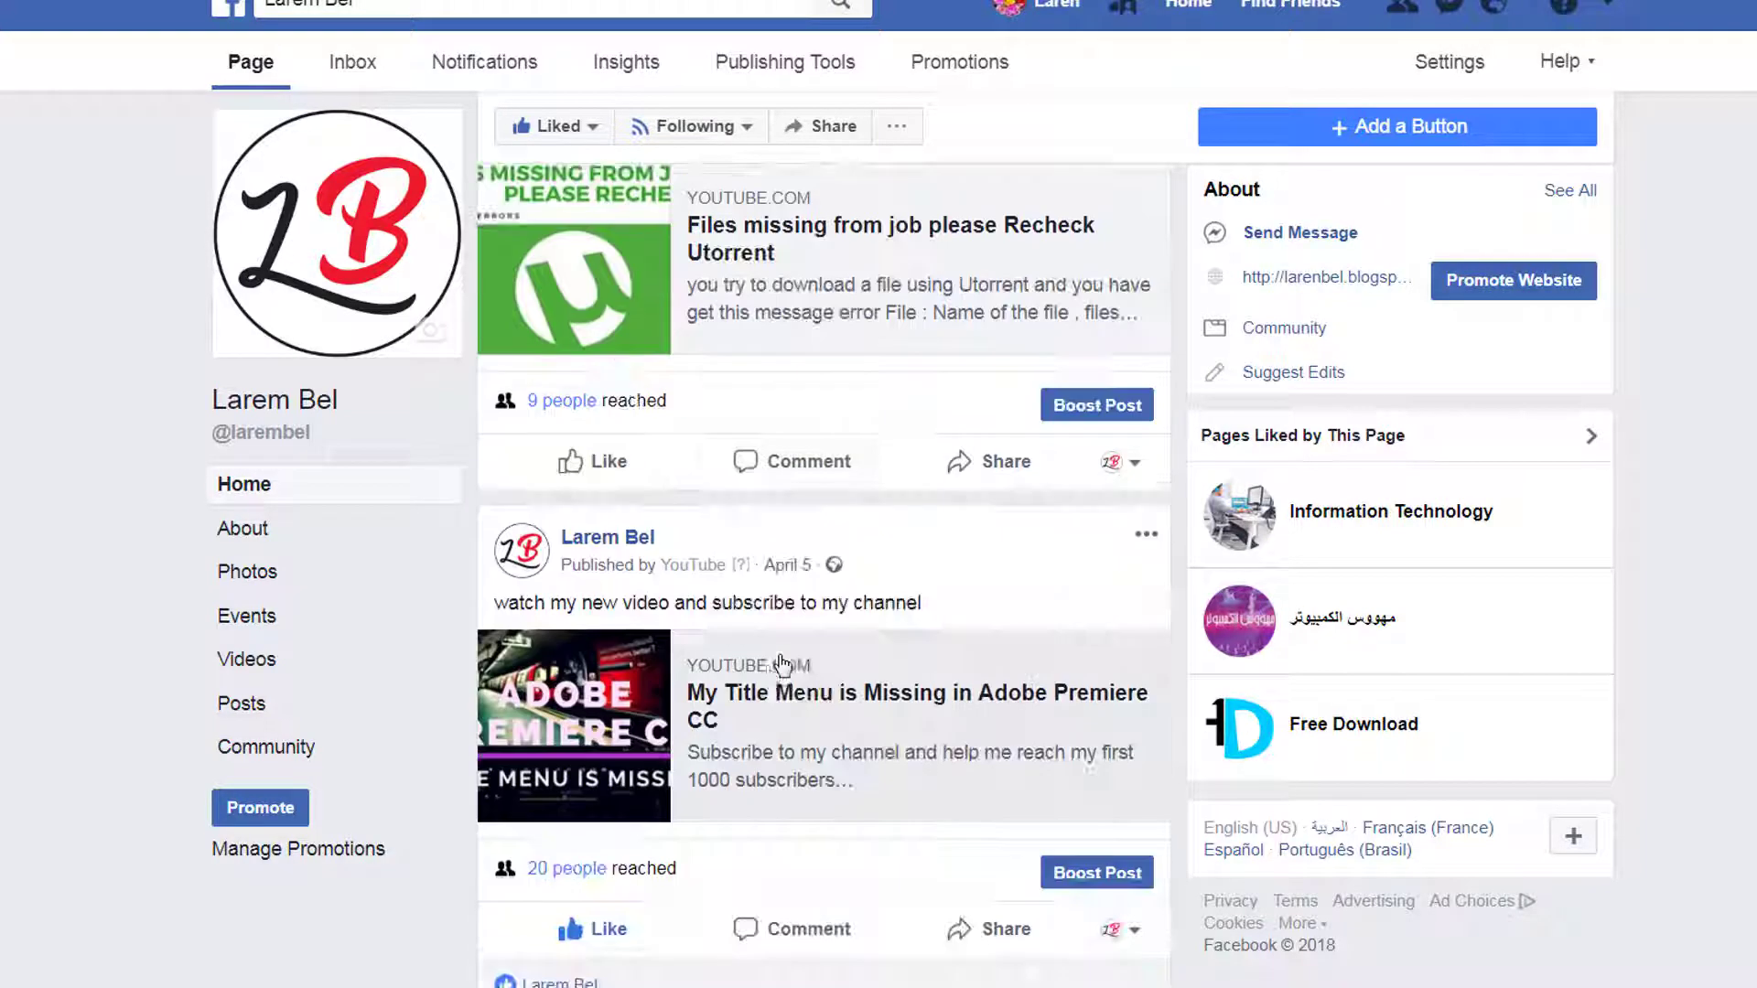
pyautogui.scroll(-10, 641, 732)
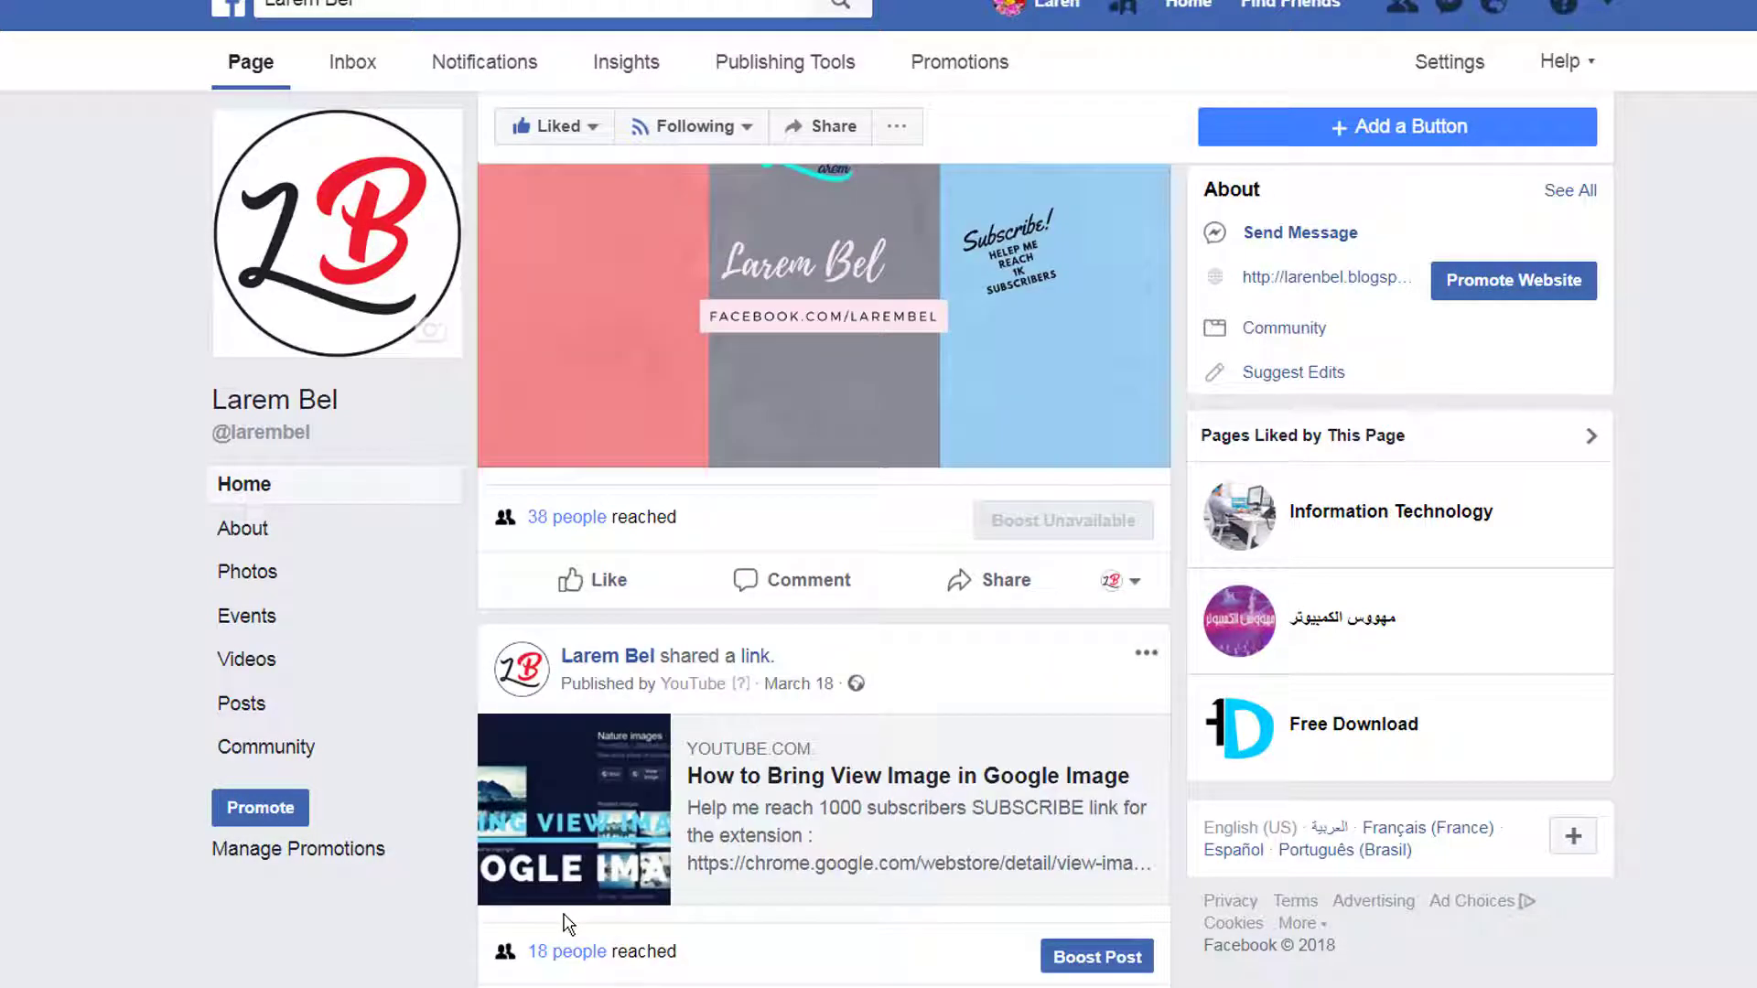
pyautogui.scroll(15, 566, 920)
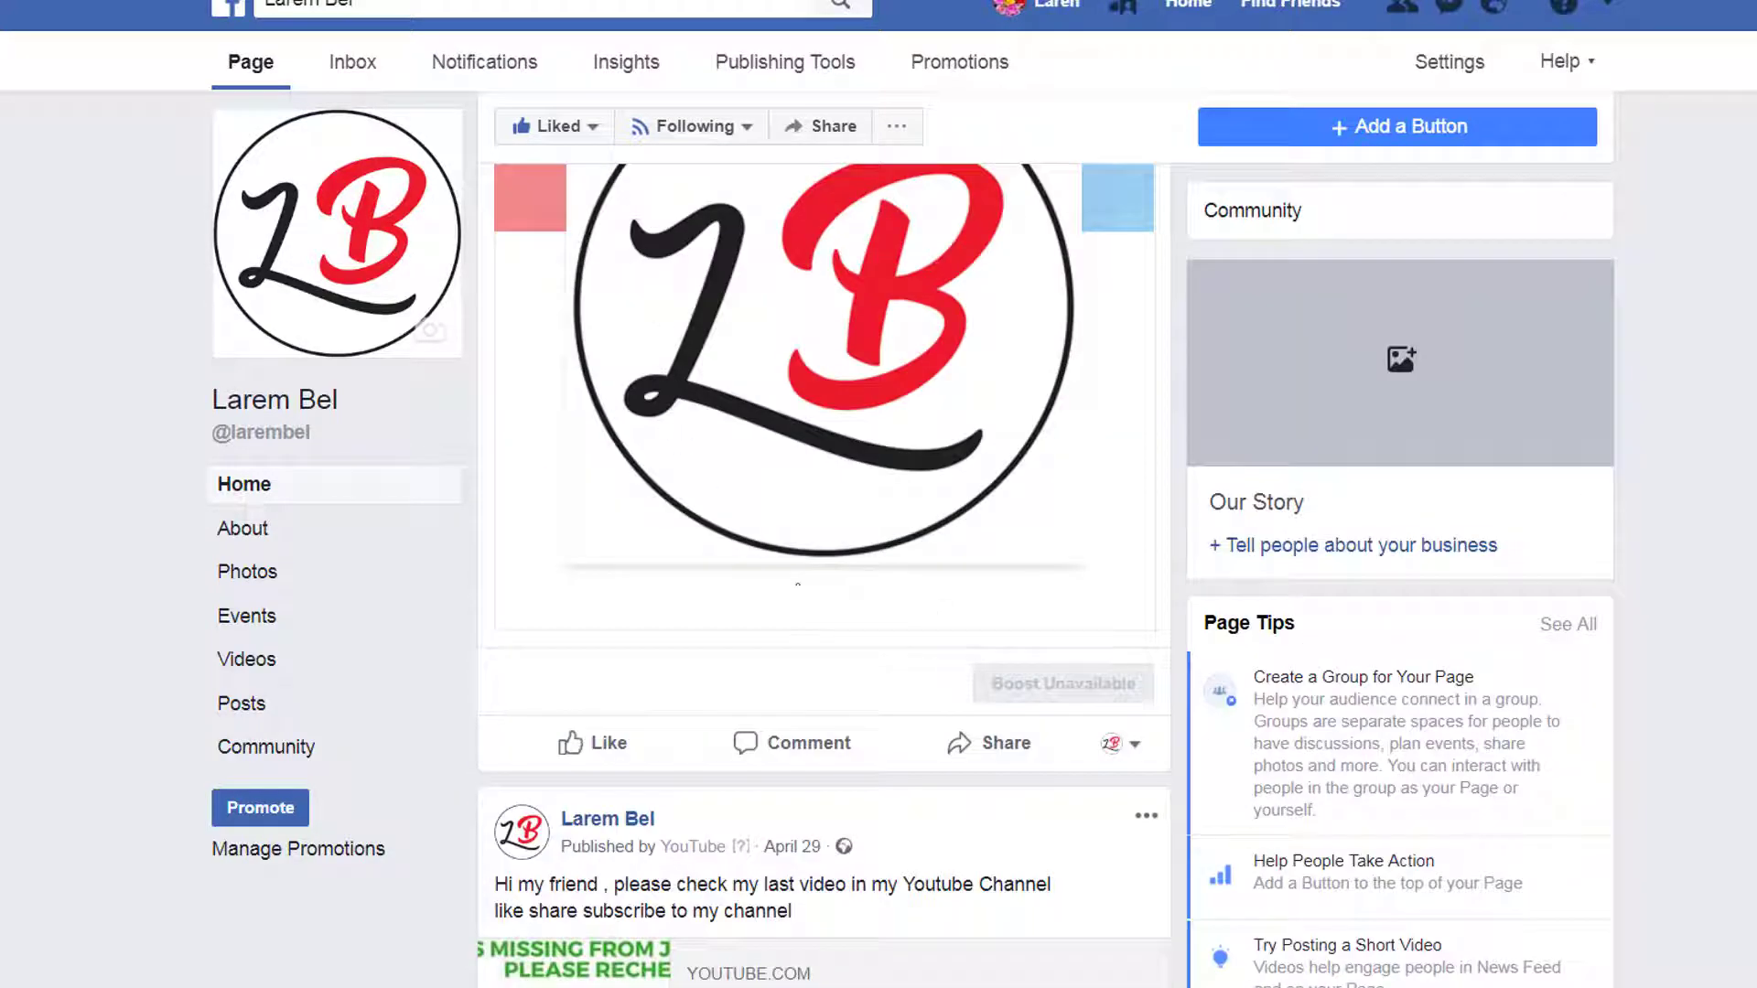
pyautogui.scroll(-4, 808, 687)
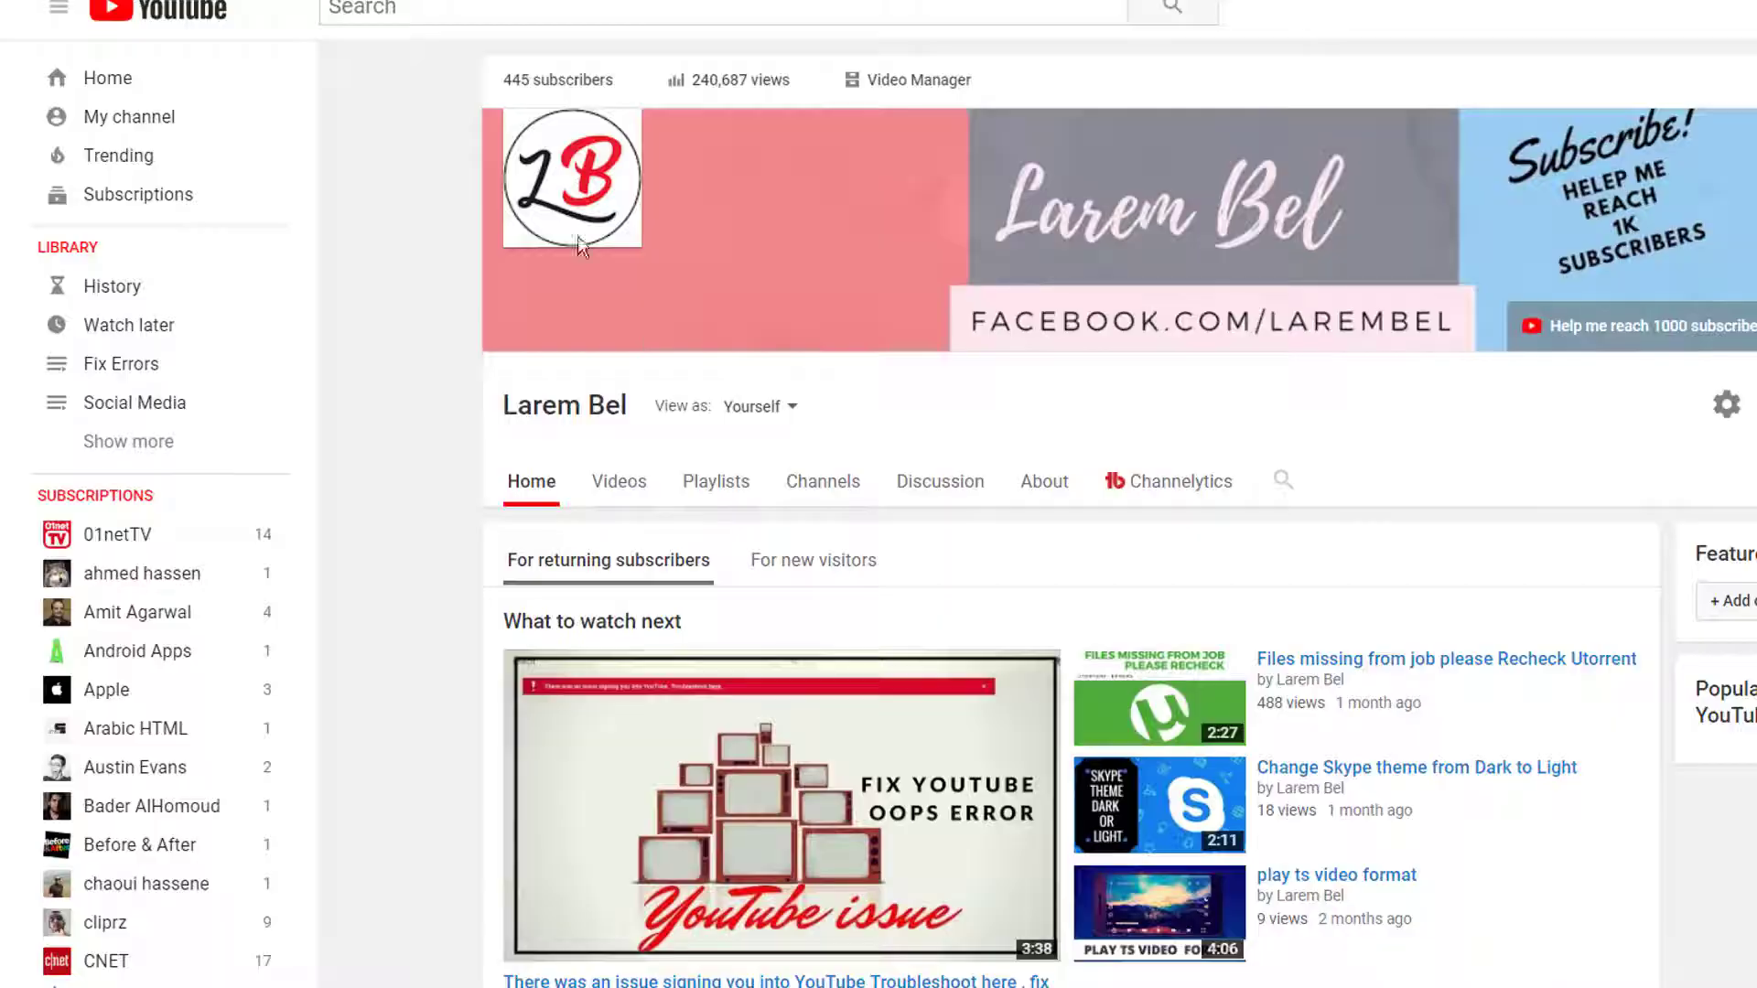
pyautogui.click(851, 498)
# Open the edit page of 'Files missing from job please Recheck Utorrent' from Video Manager
pyautogui.click(892, 87)
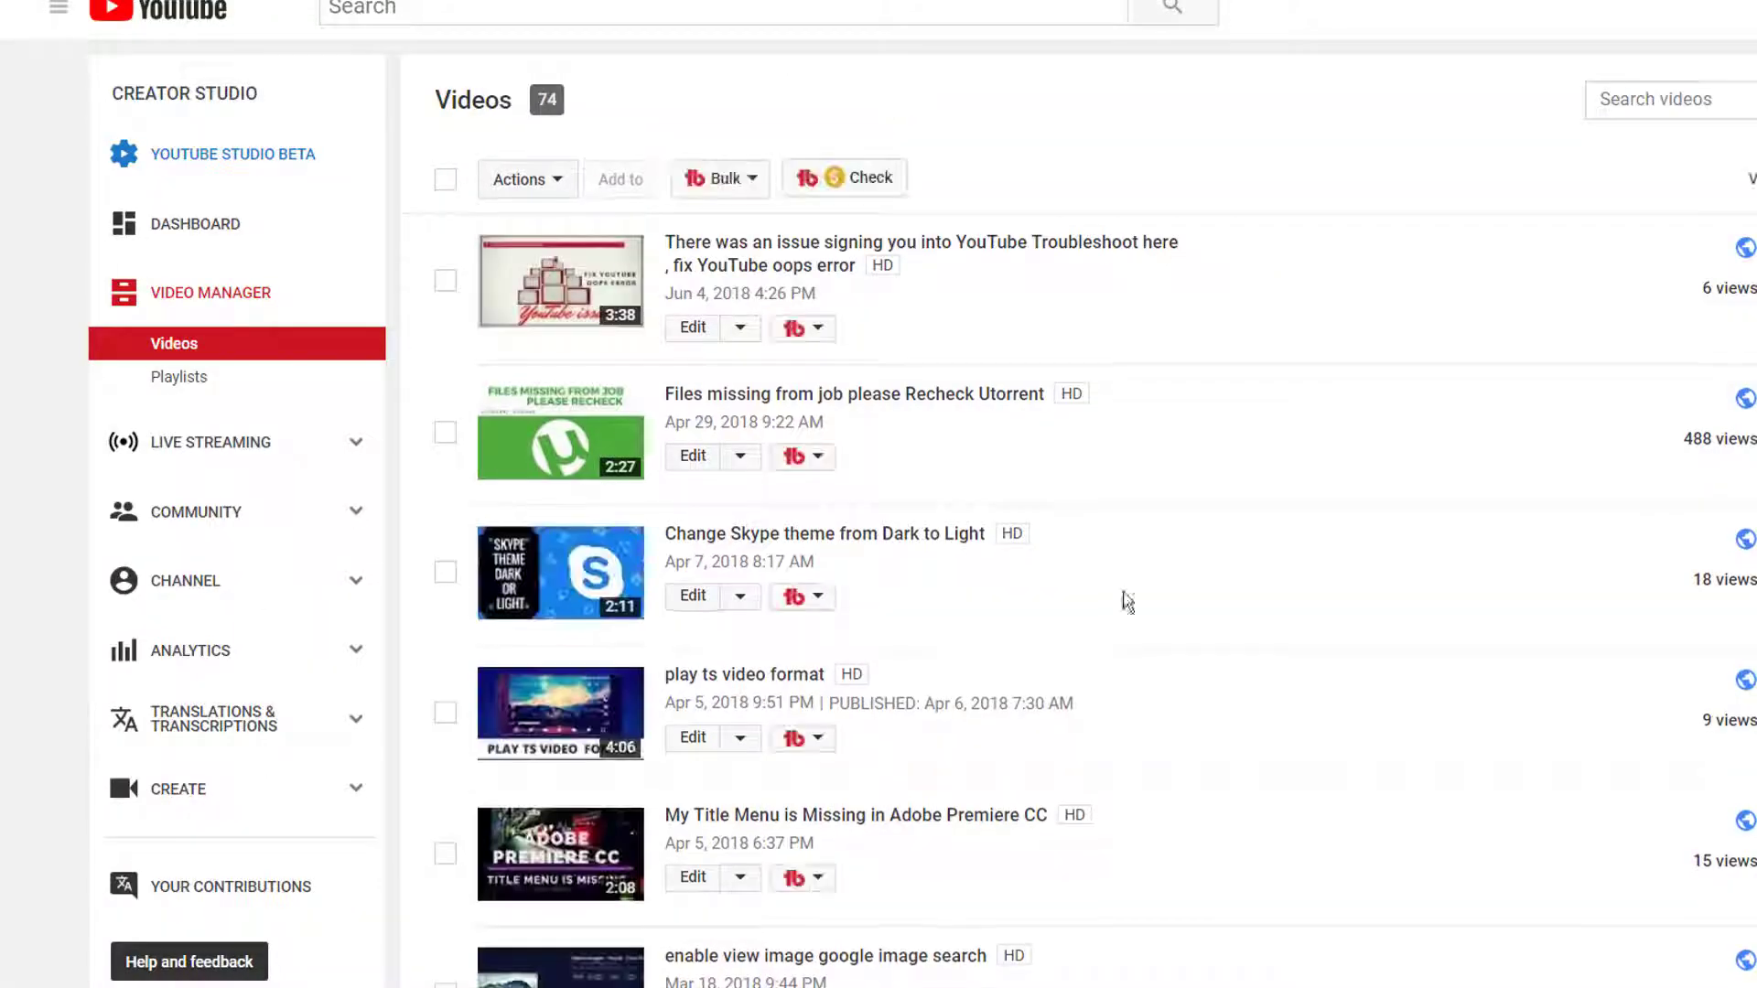
pyautogui.click(693, 462)
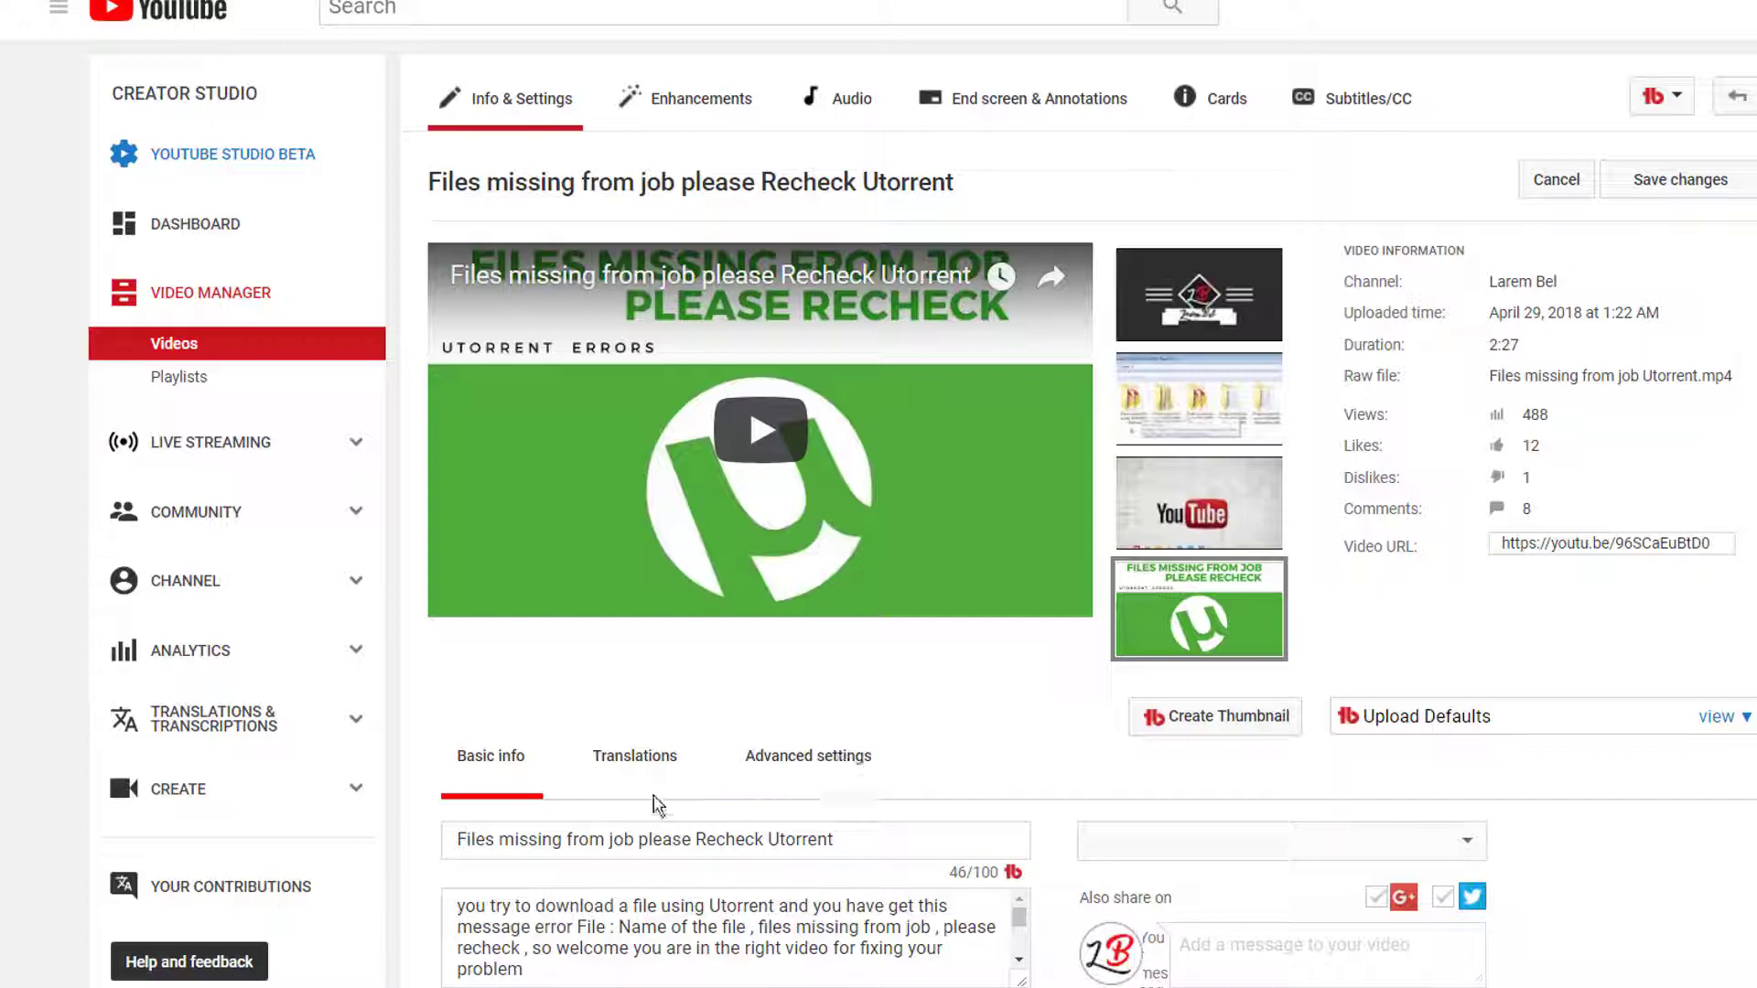
# Uncheck Allow embedding in the Utorrent video's advanced distribution options and save the changes
pyautogui.click(815, 765)
pyautogui.scroll(-5, 794, 337)
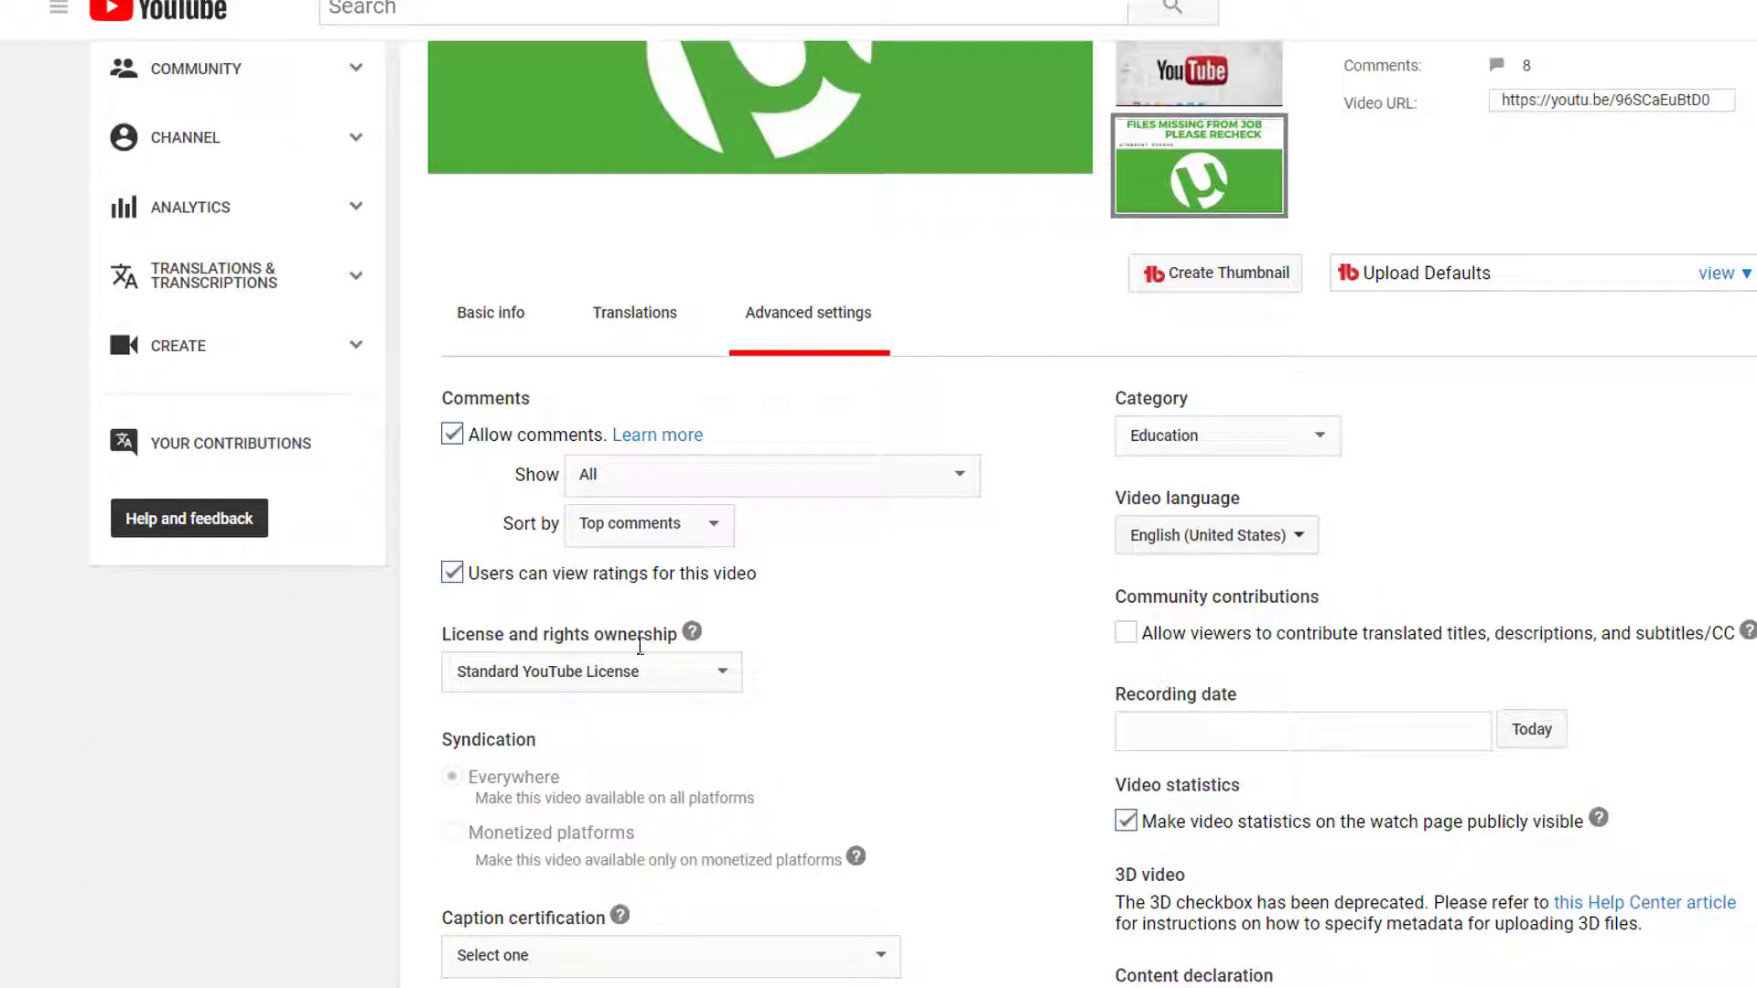
pyautogui.scroll(-6, 638, 613)
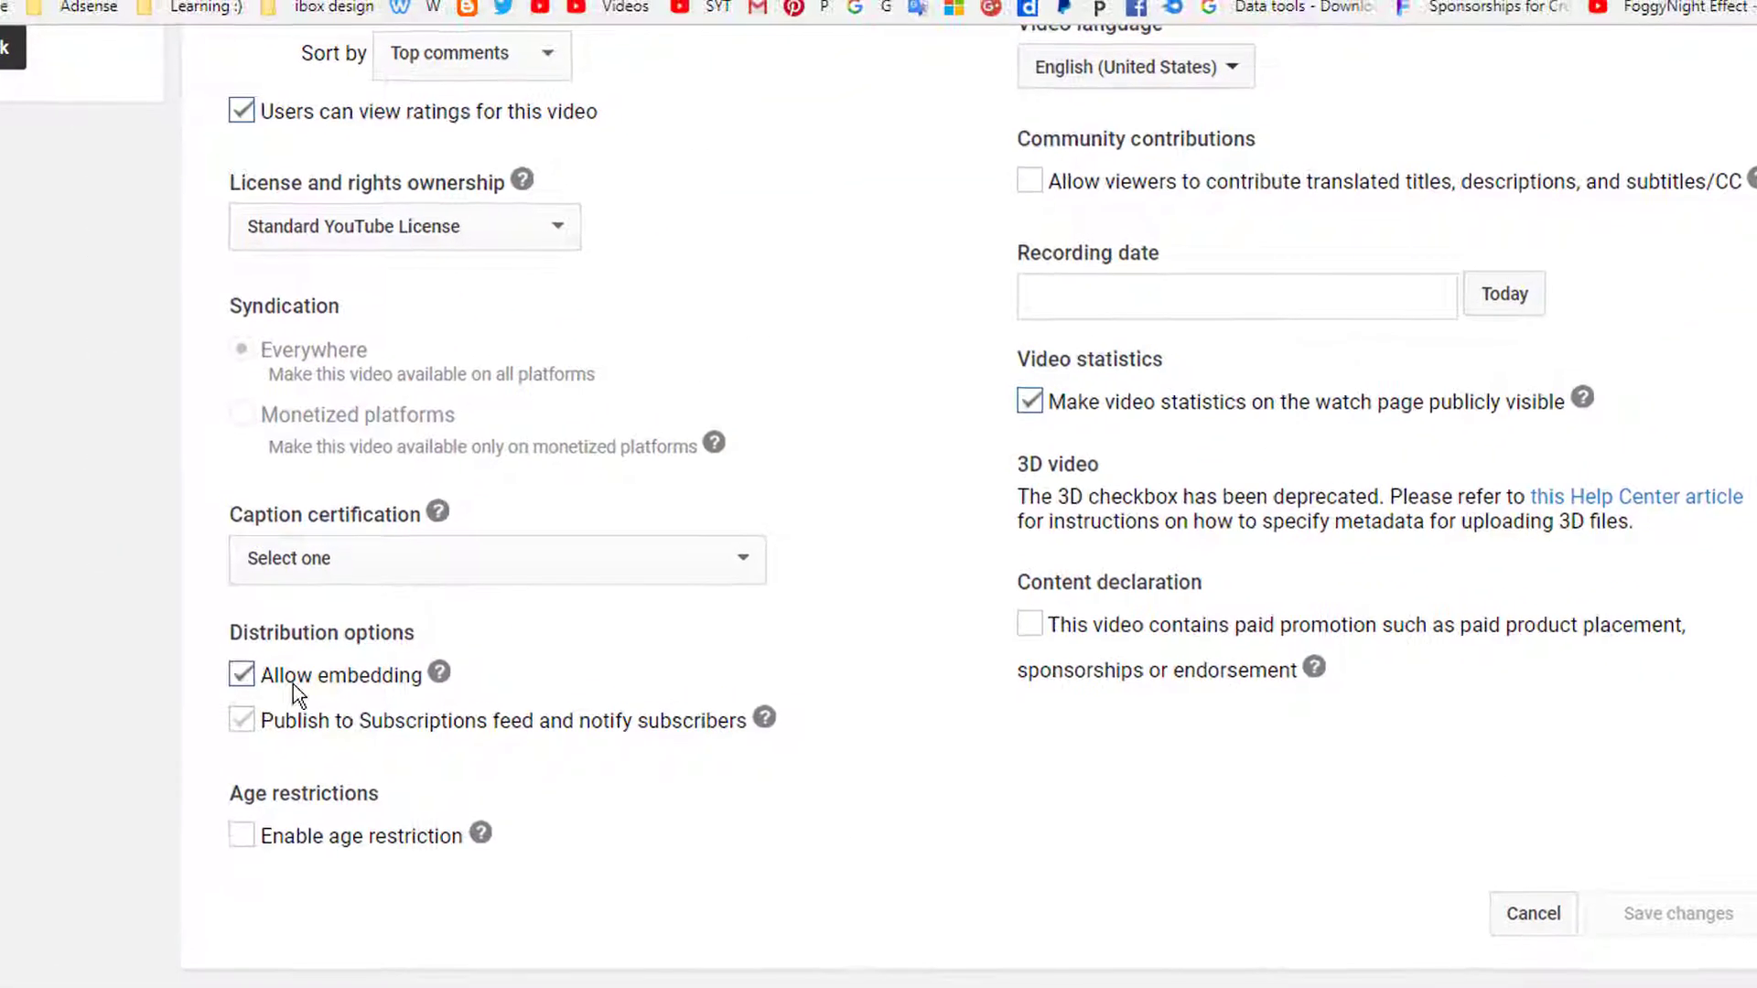
pyautogui.click(441, 674)
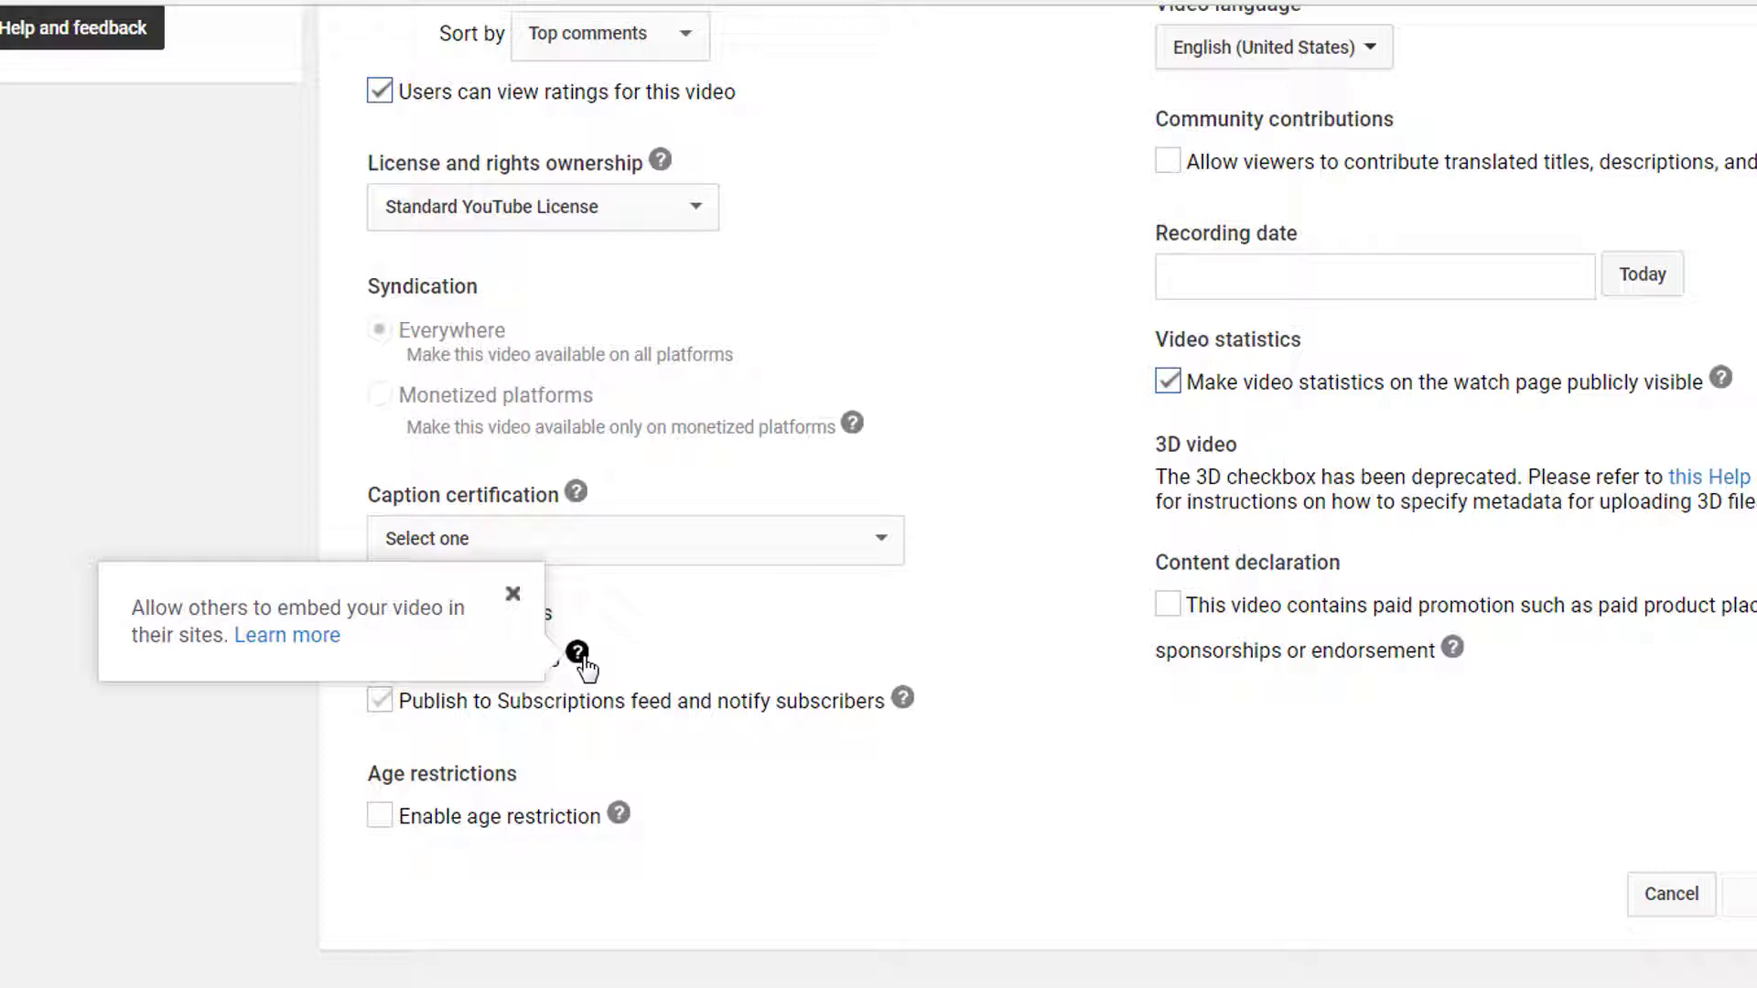
pyautogui.click(577, 654)
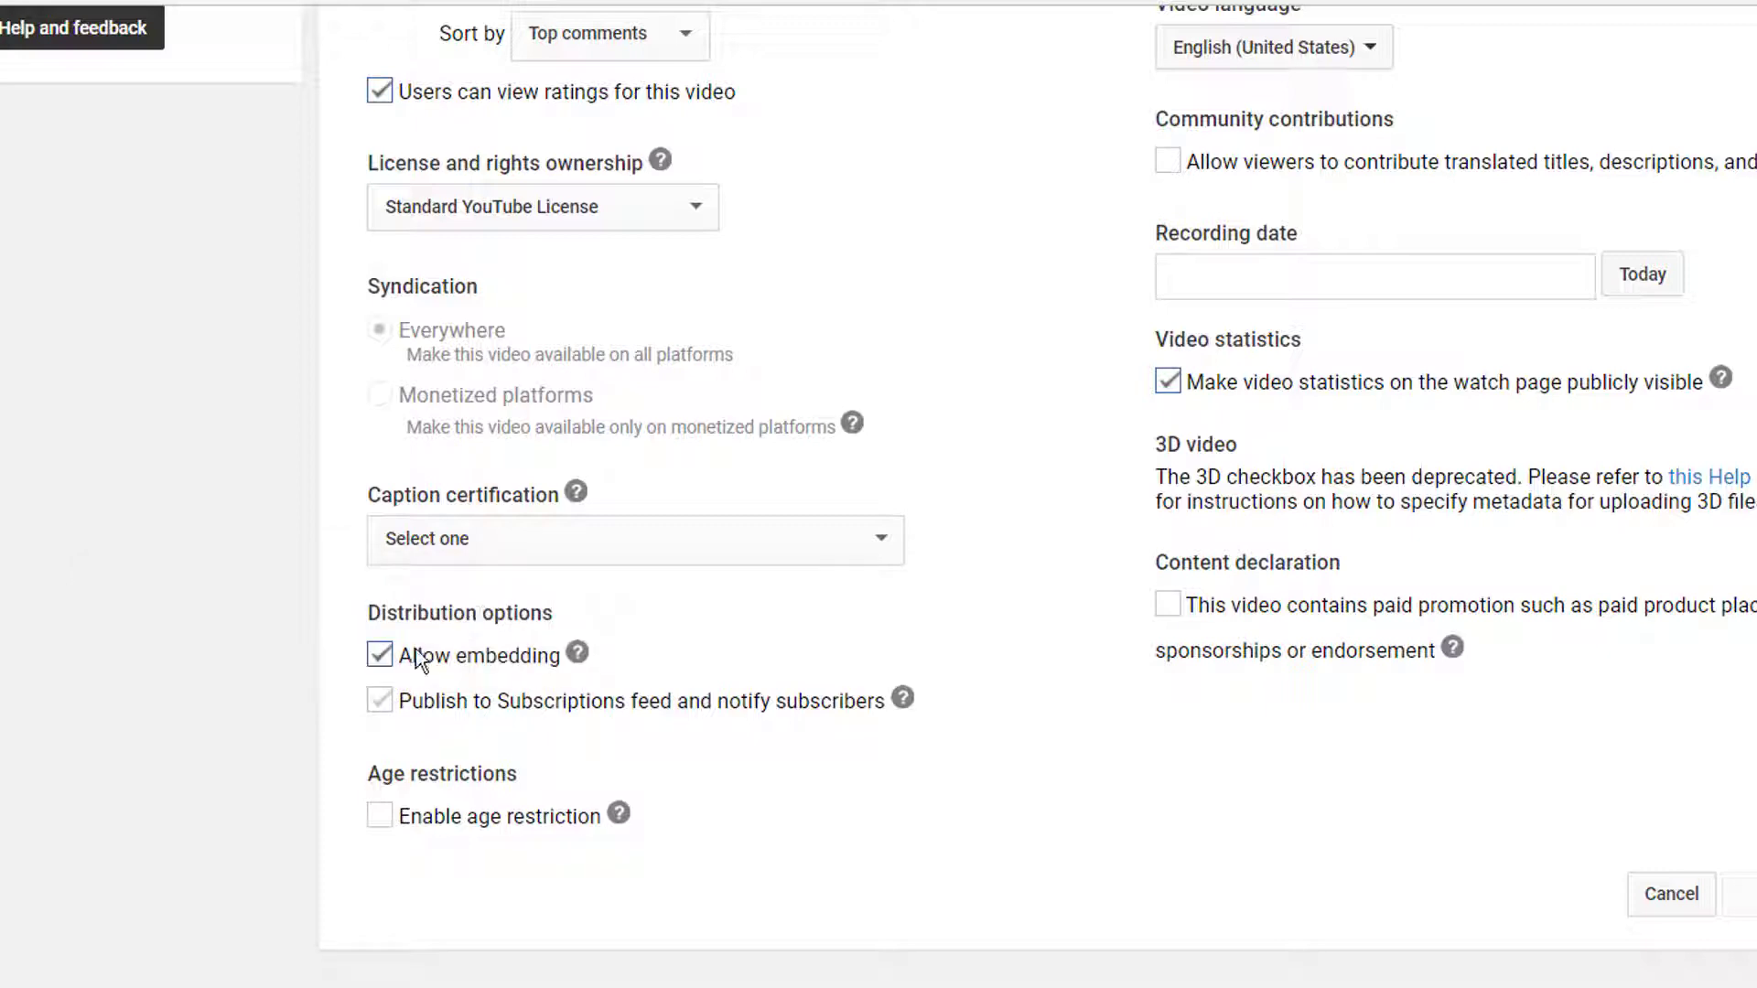
pyautogui.click(379, 656)
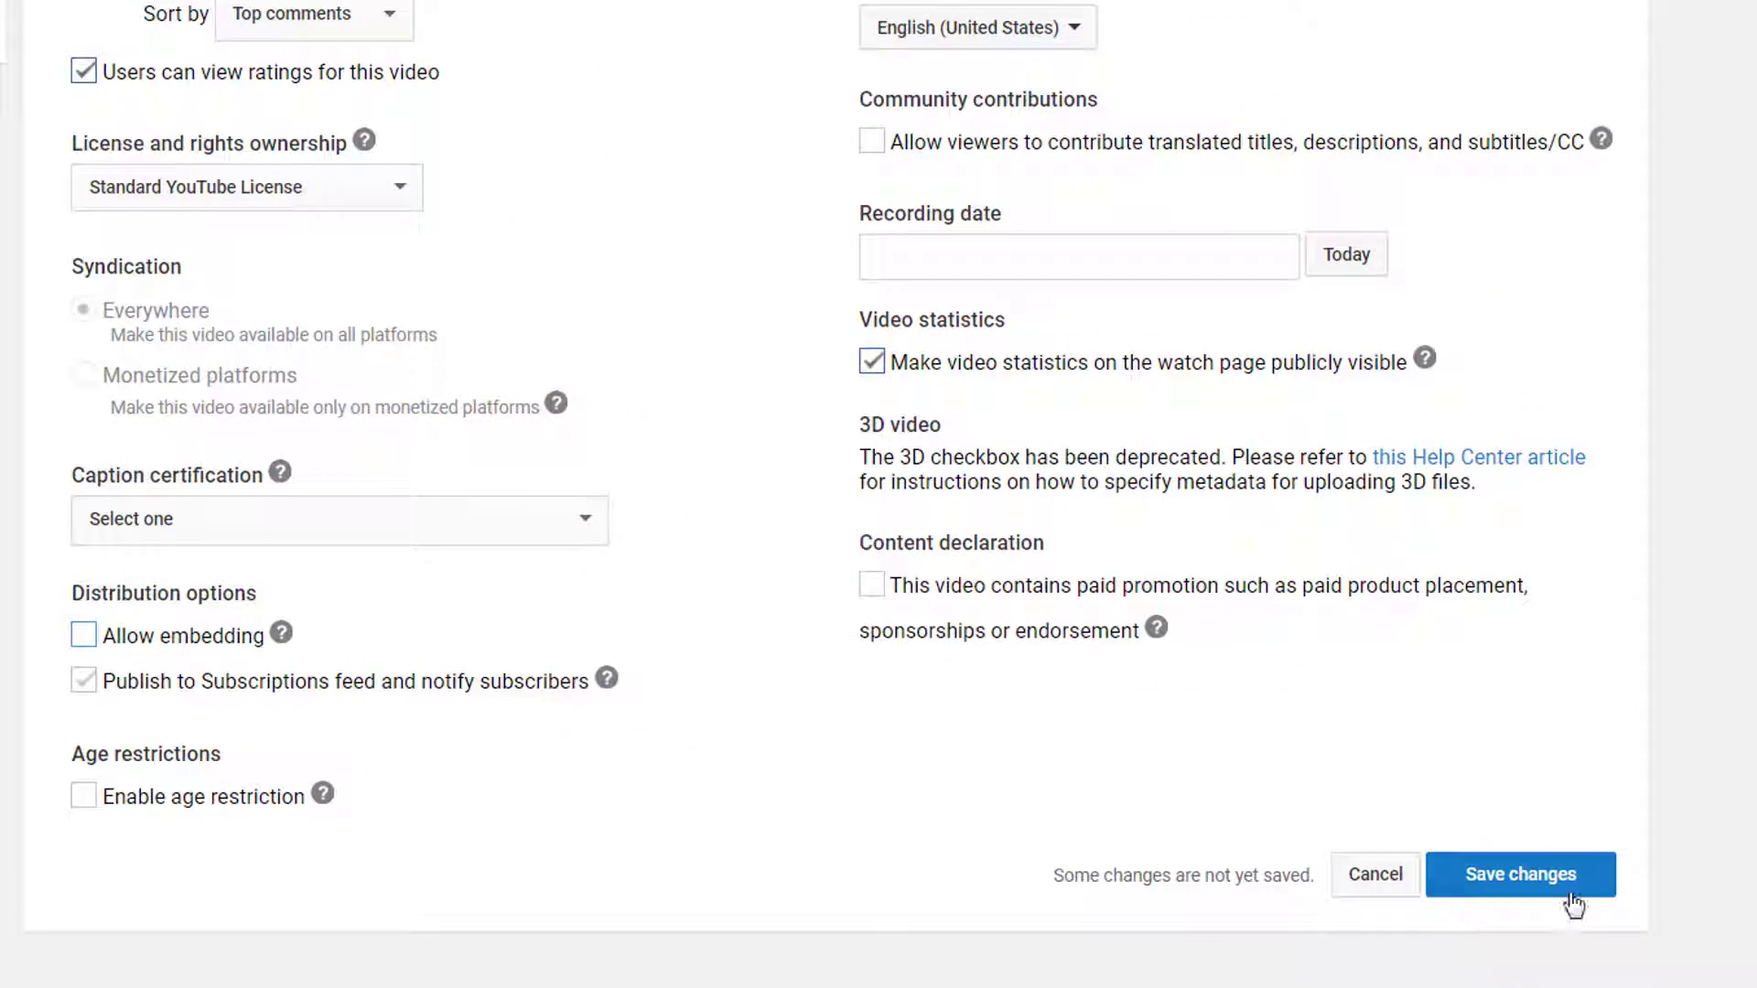
pyautogui.click(1550, 878)
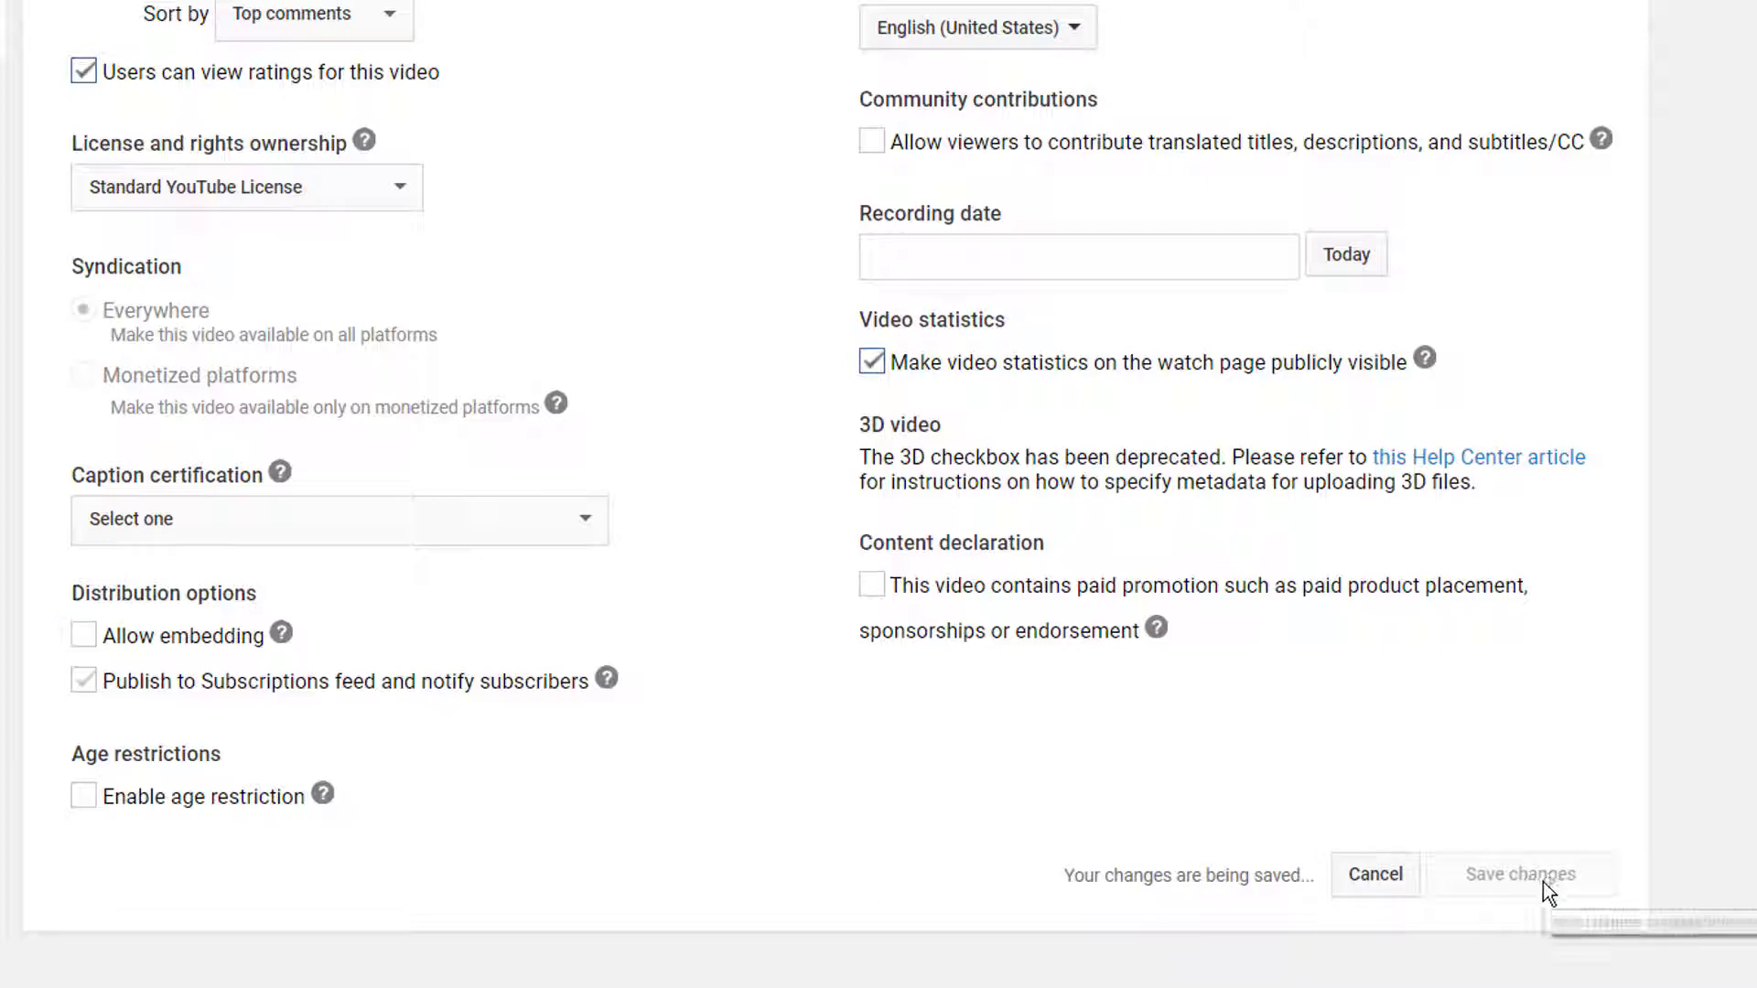
pyautogui.scroll(10, 1204, 927)
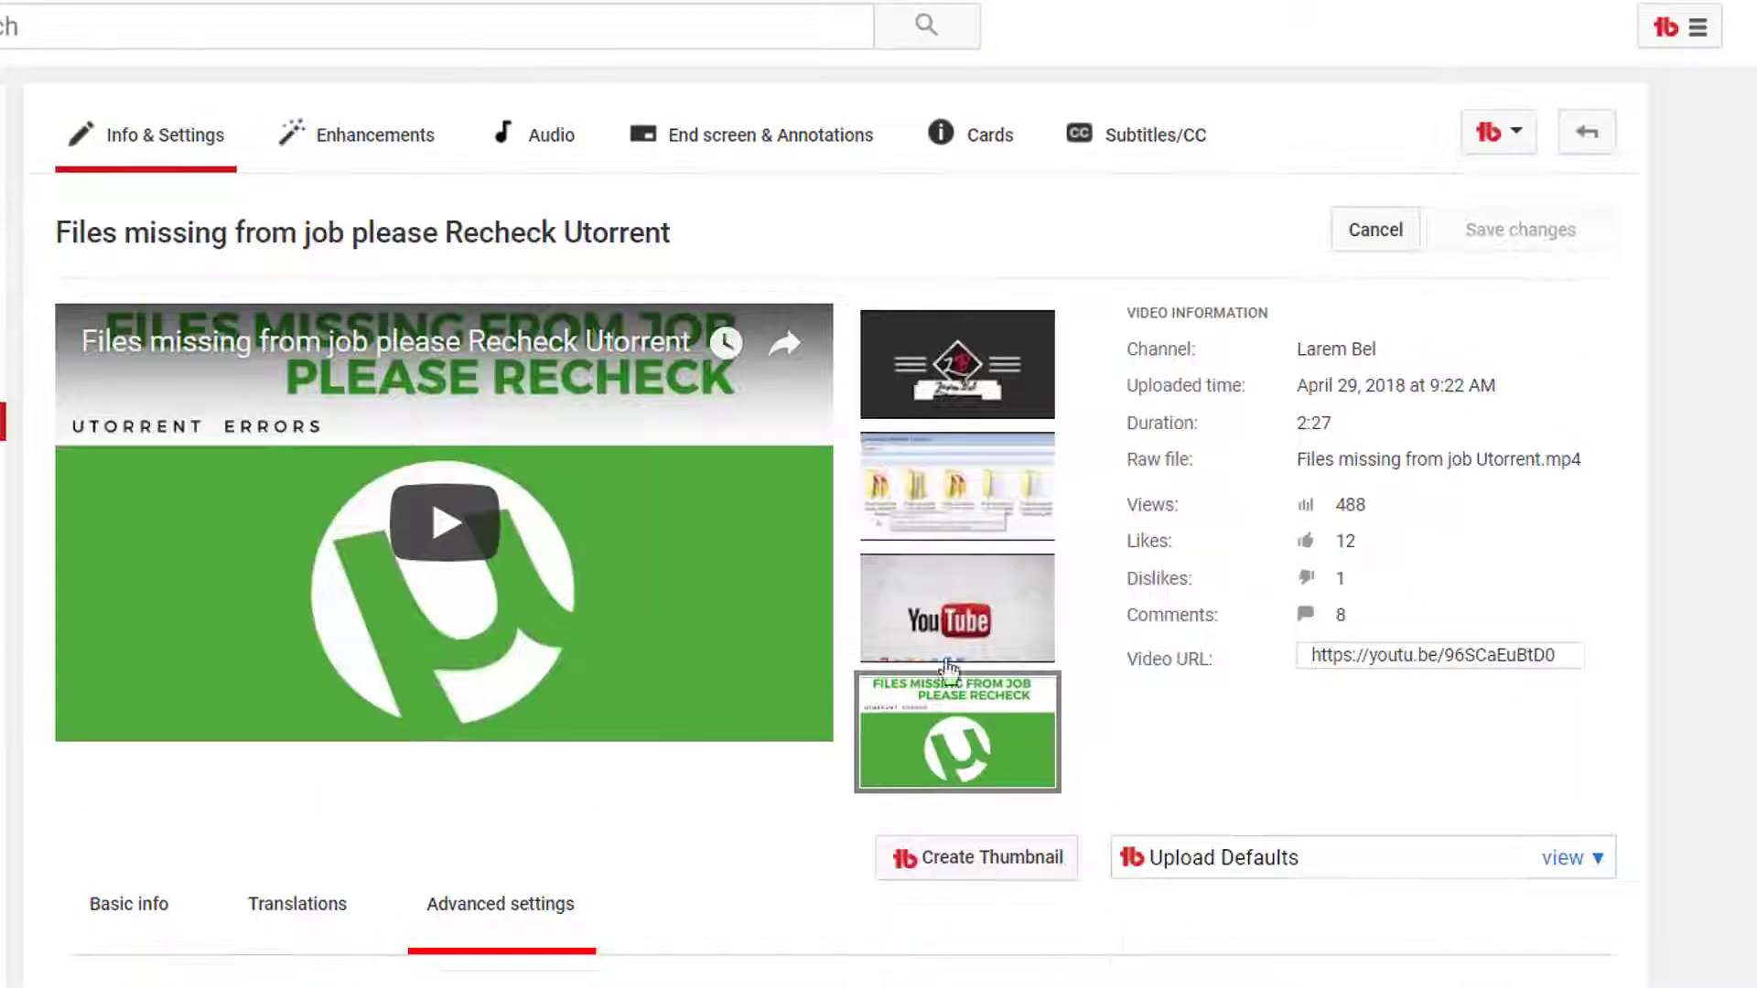
# Copy the Utorrent video's URL from the video player's context menu
pyautogui.rightClick(262, 405)
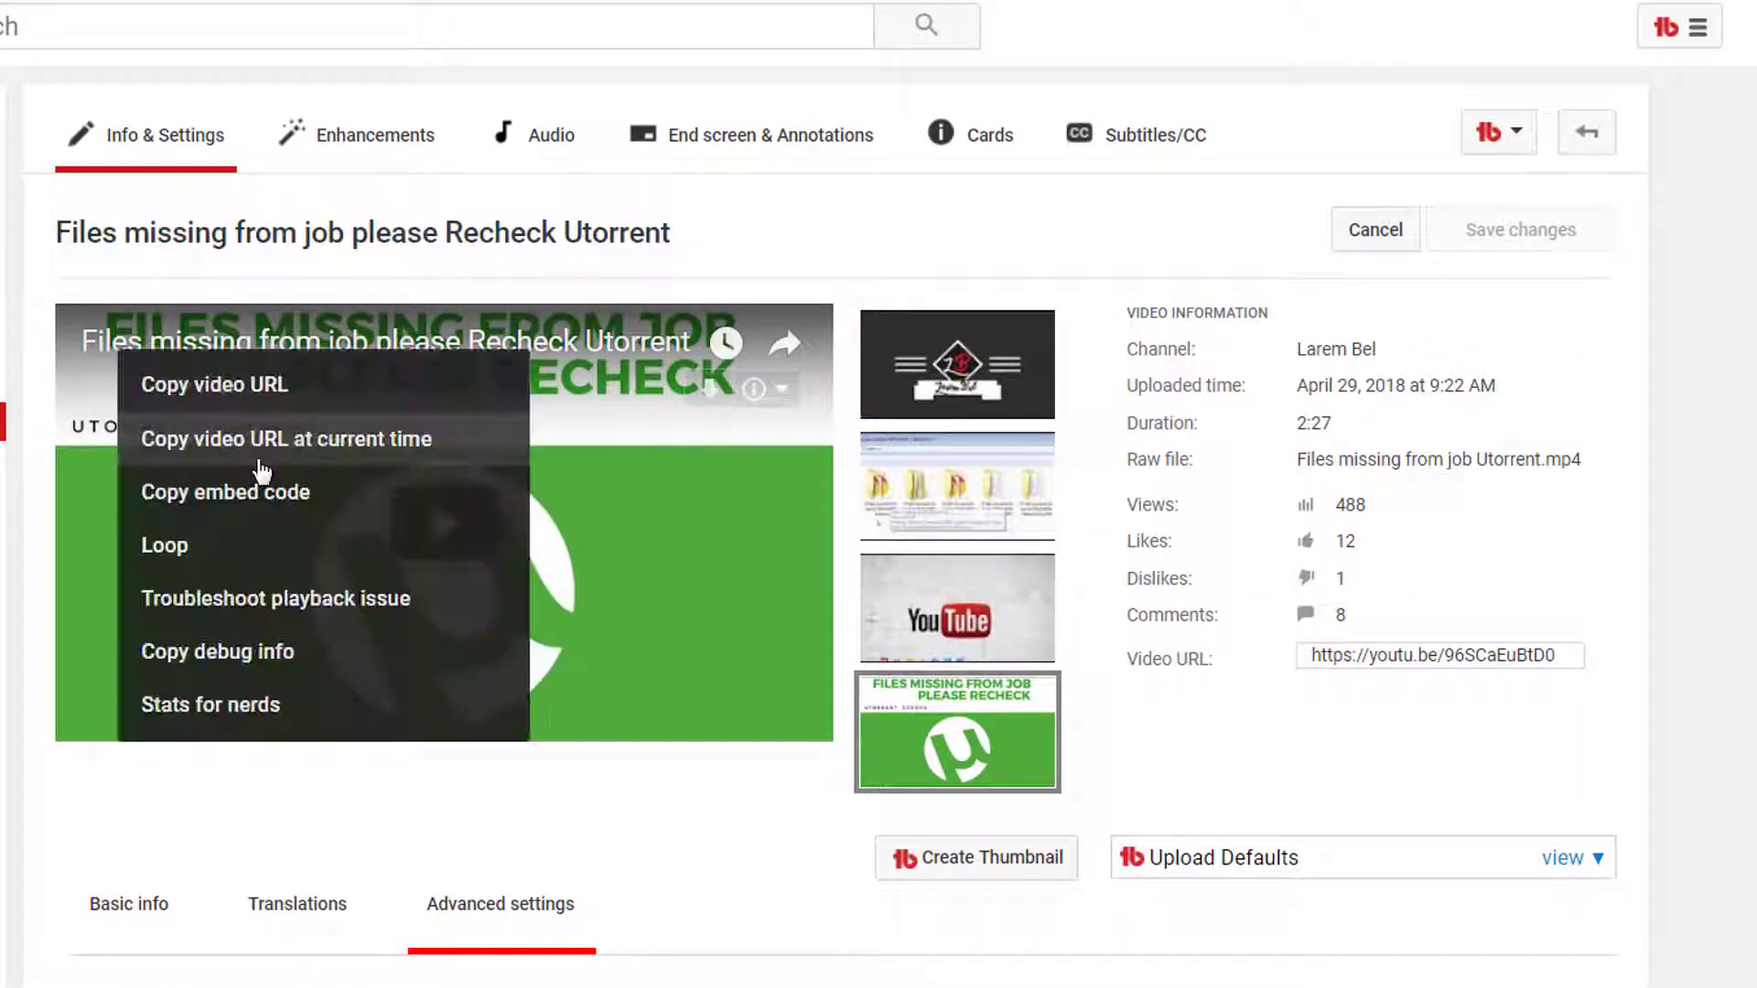
pyautogui.click(251, 415)
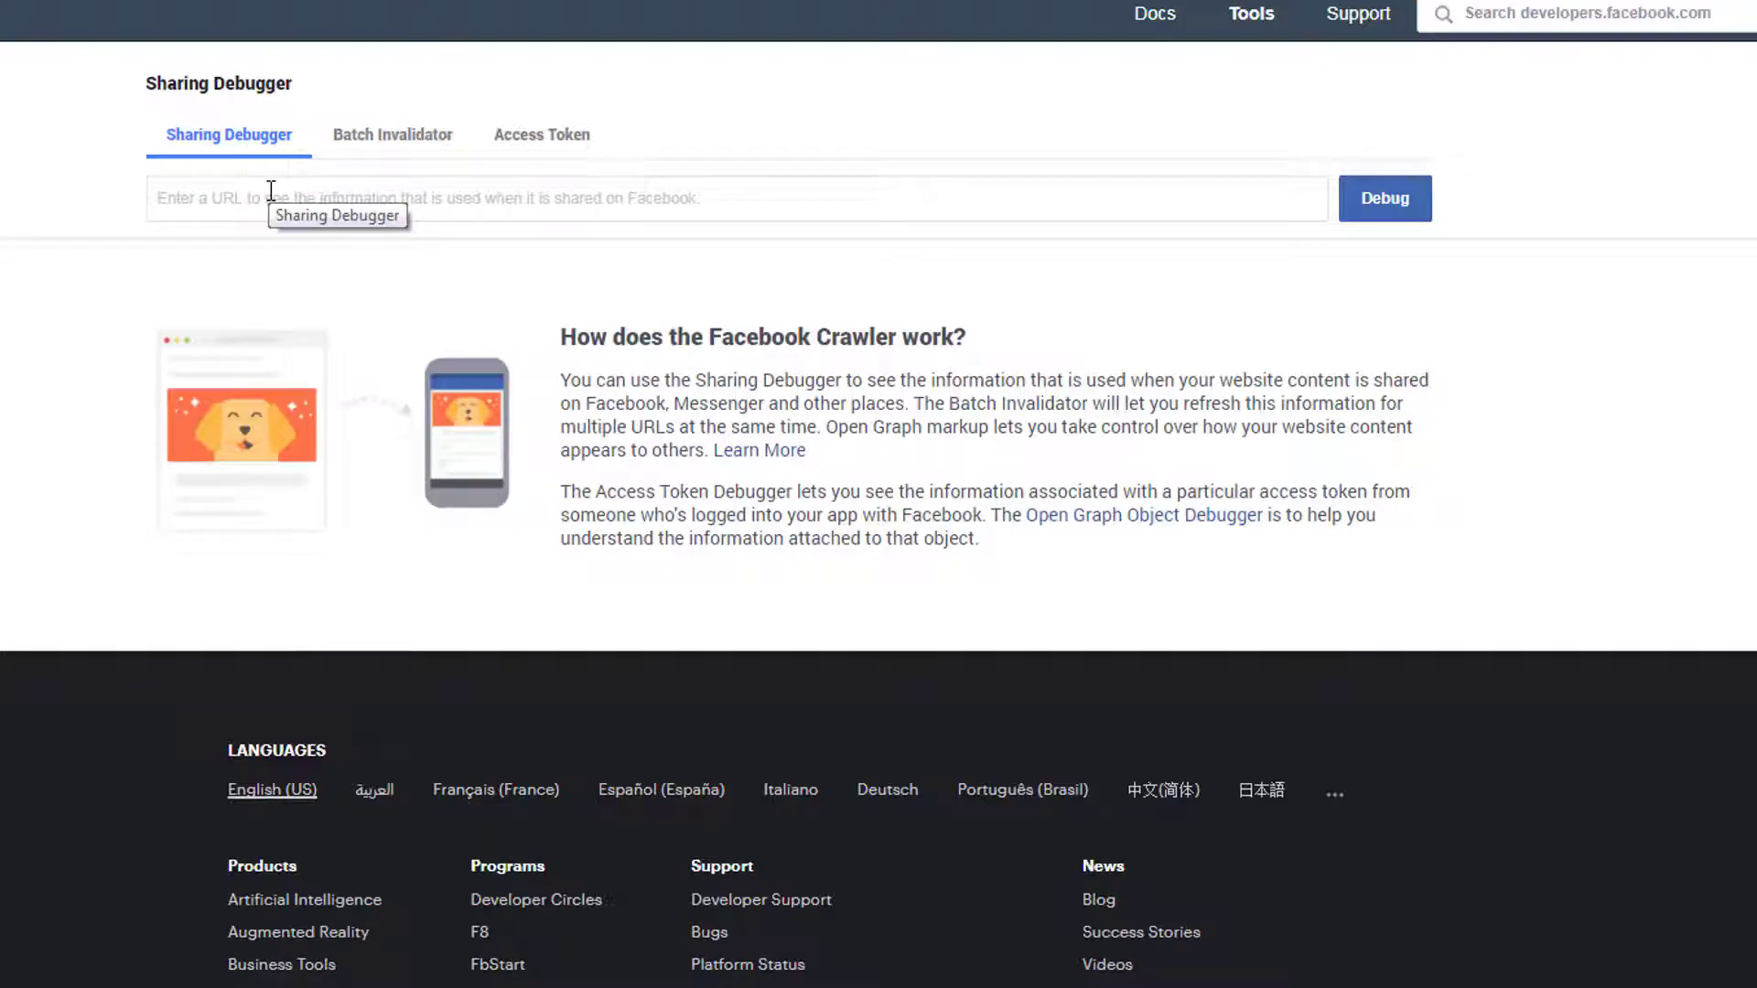
# Paste the youtu.be link into the Sharing Debugger, debug it and fetch new information
pyautogui.rightClick(271, 191)
pyautogui.click(333, 344)
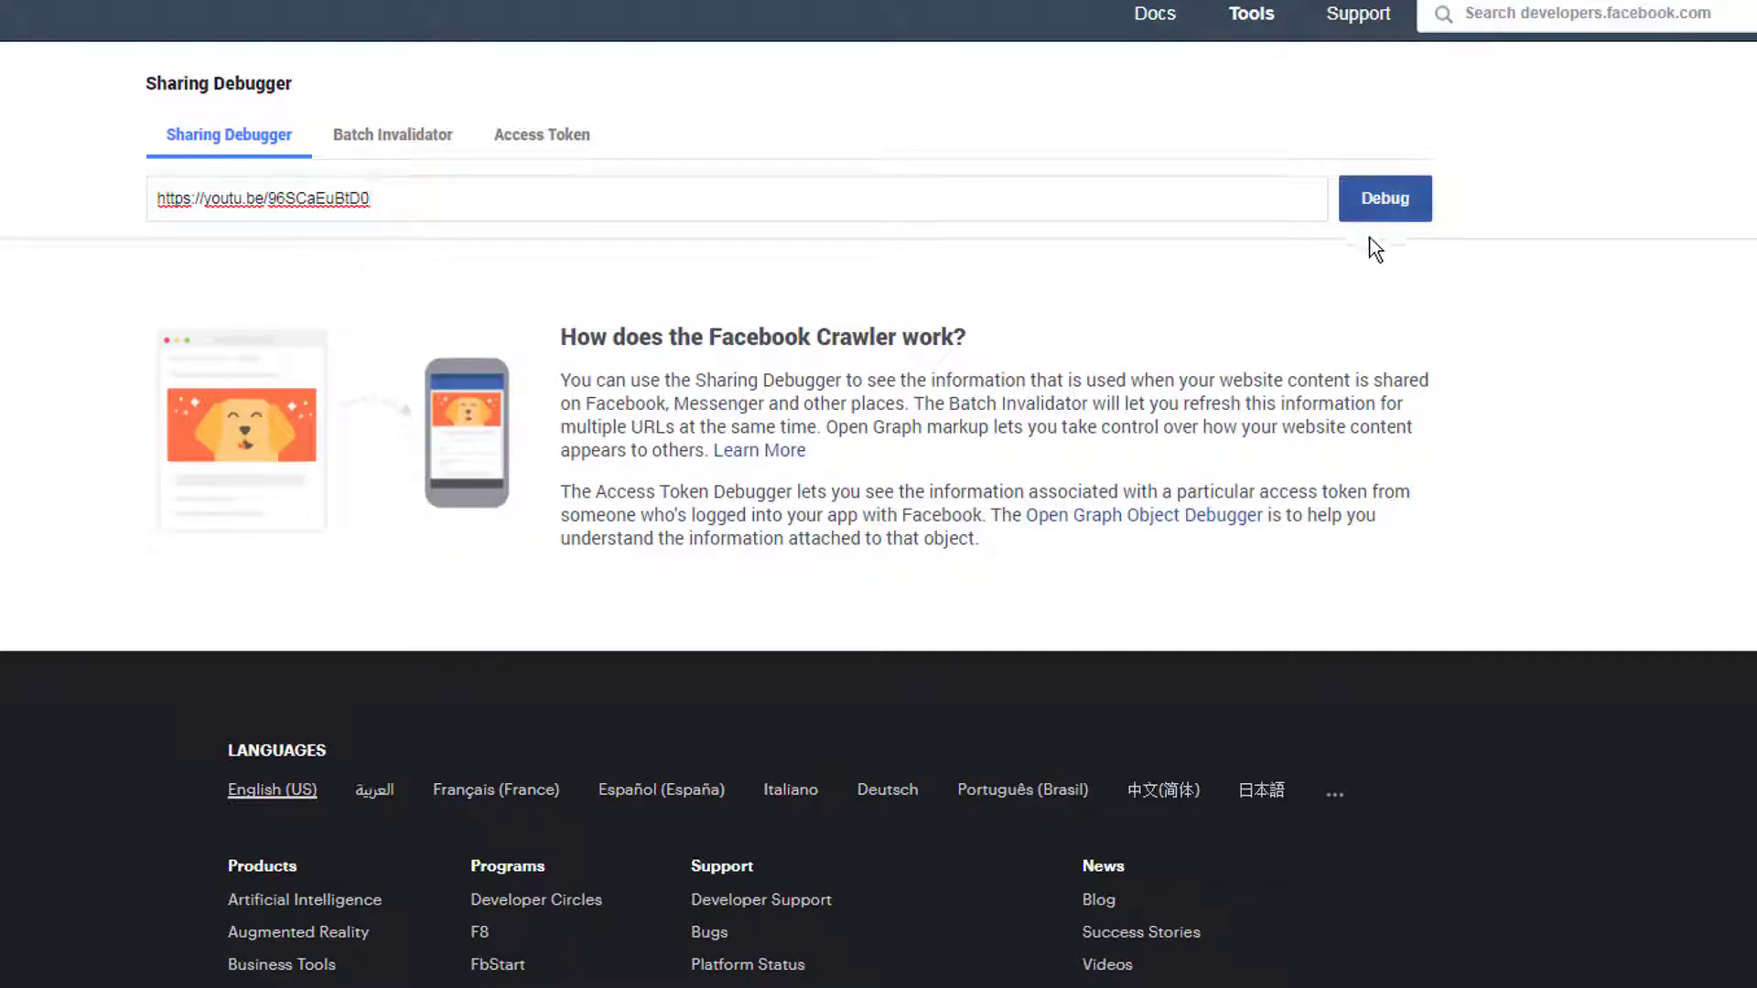
pyautogui.click(1377, 198)
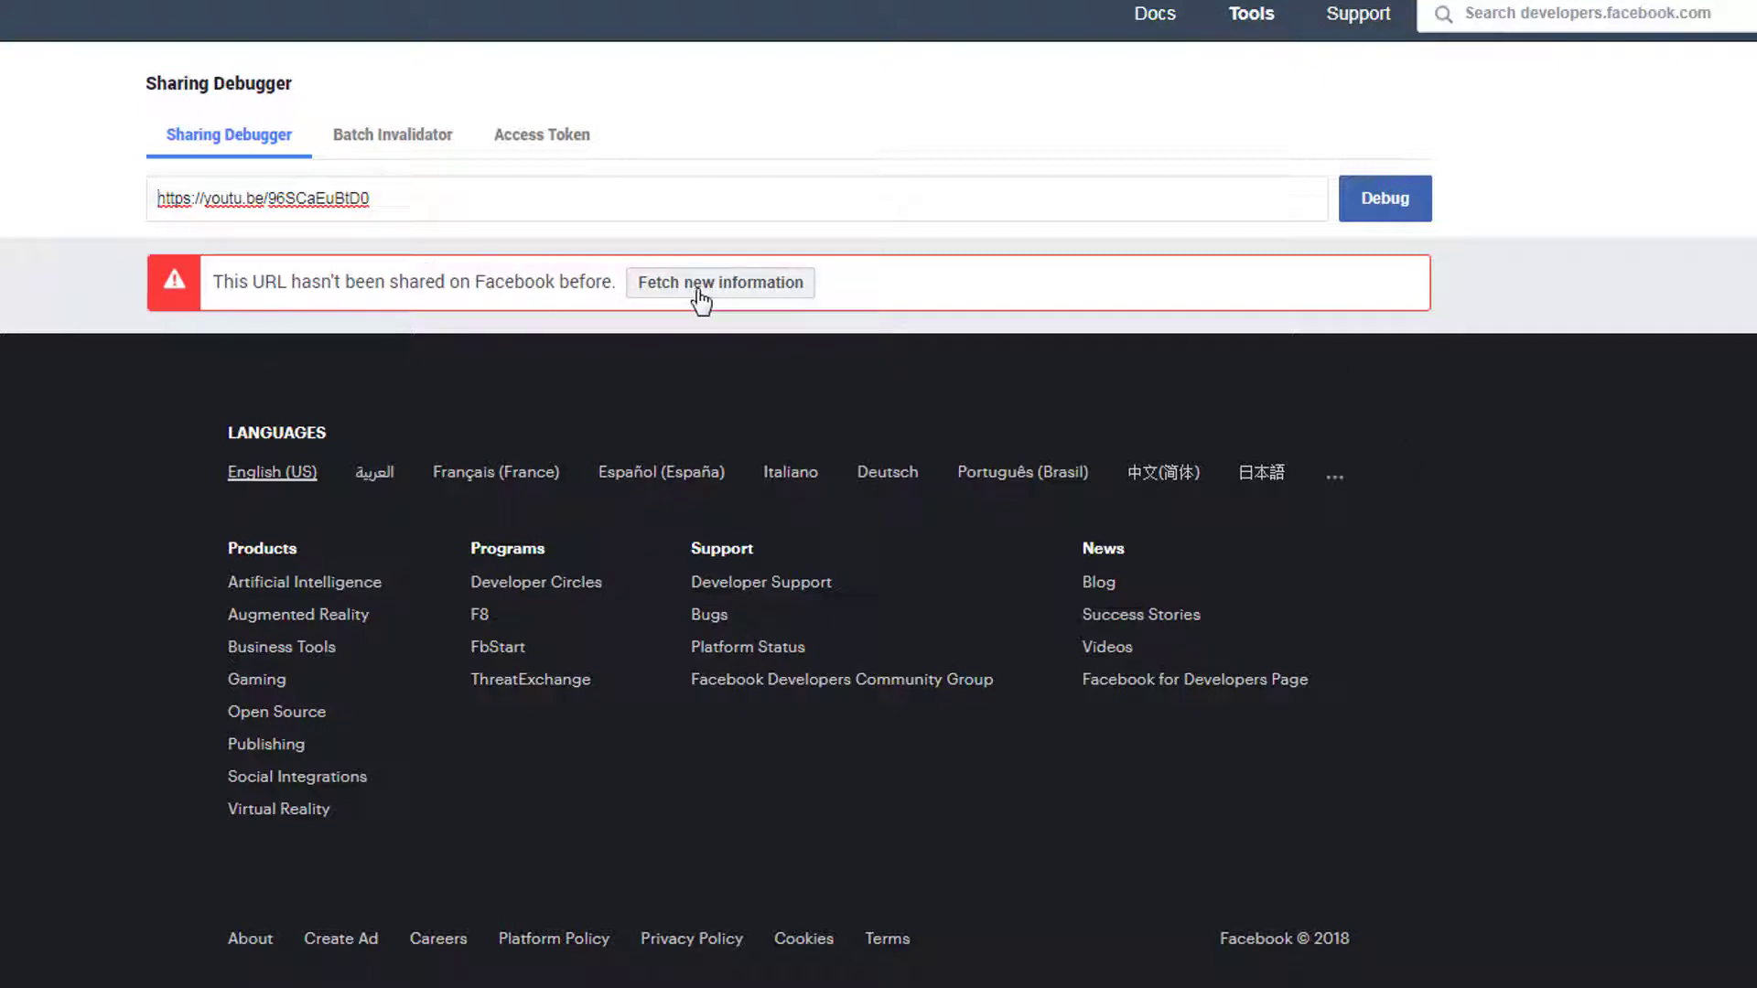
pyautogui.click(656, 283)
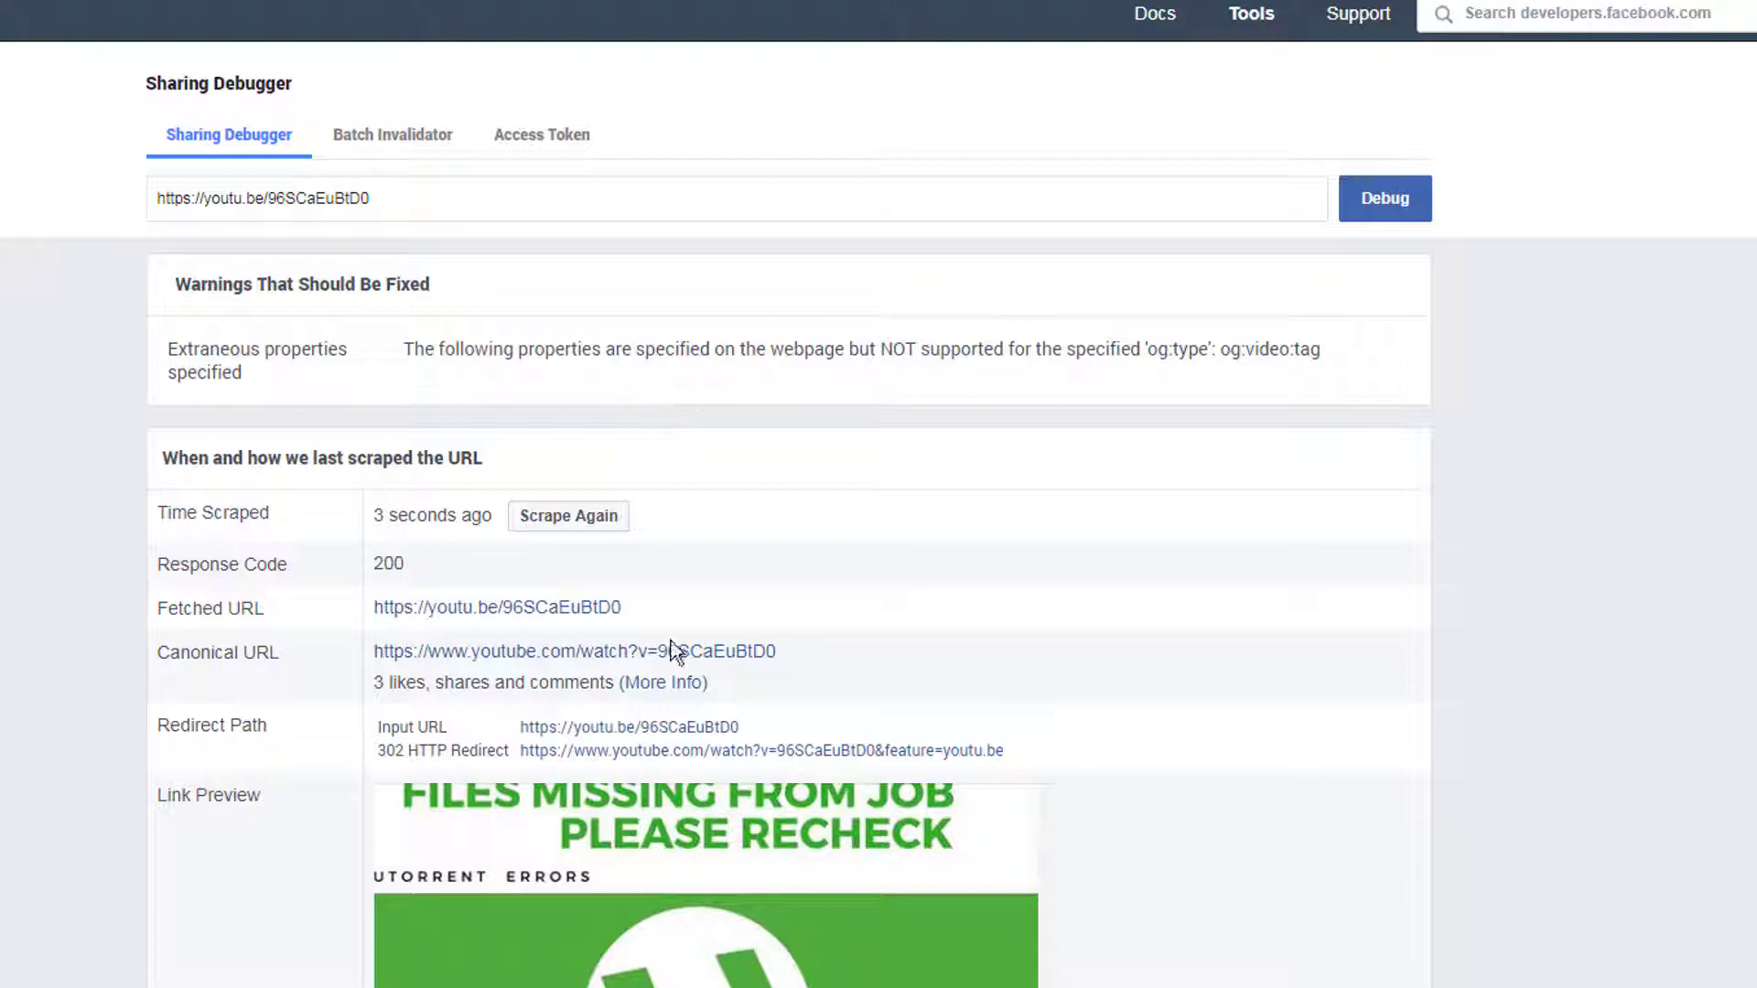
# Copy the canonical YouTube URL link address from the debugger results
pyautogui.scroll(-5, 794, 892)
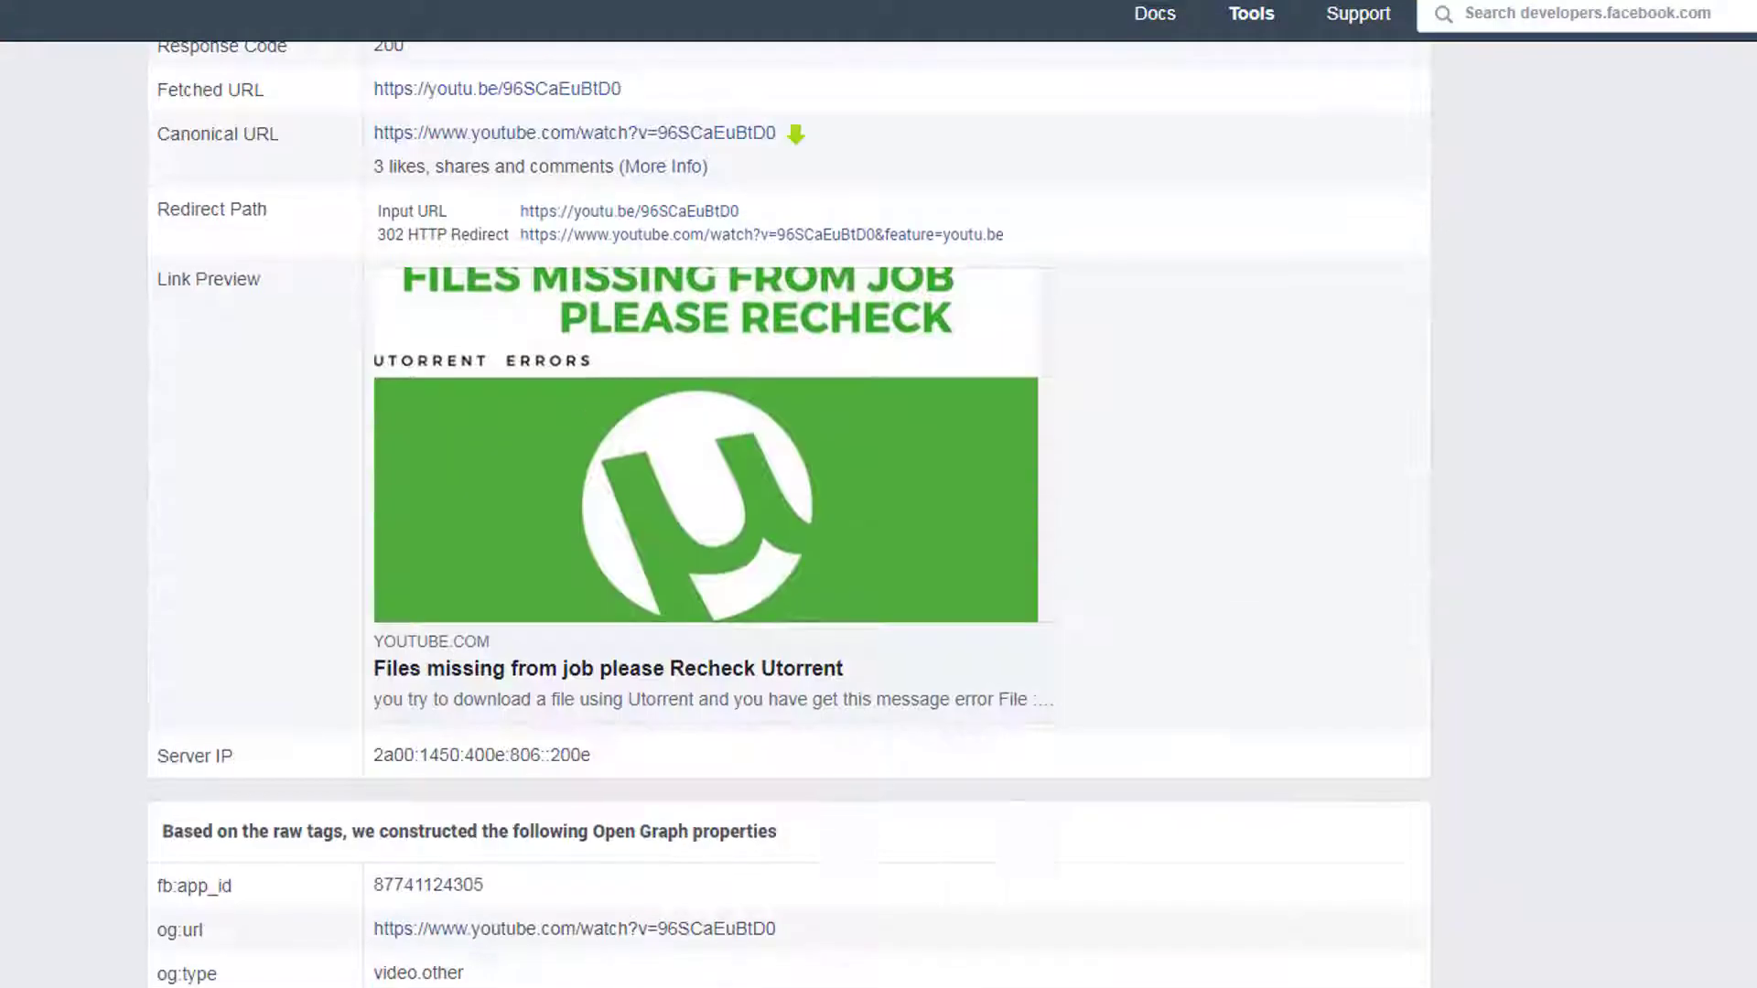
pyautogui.scroll(4, 419, 637)
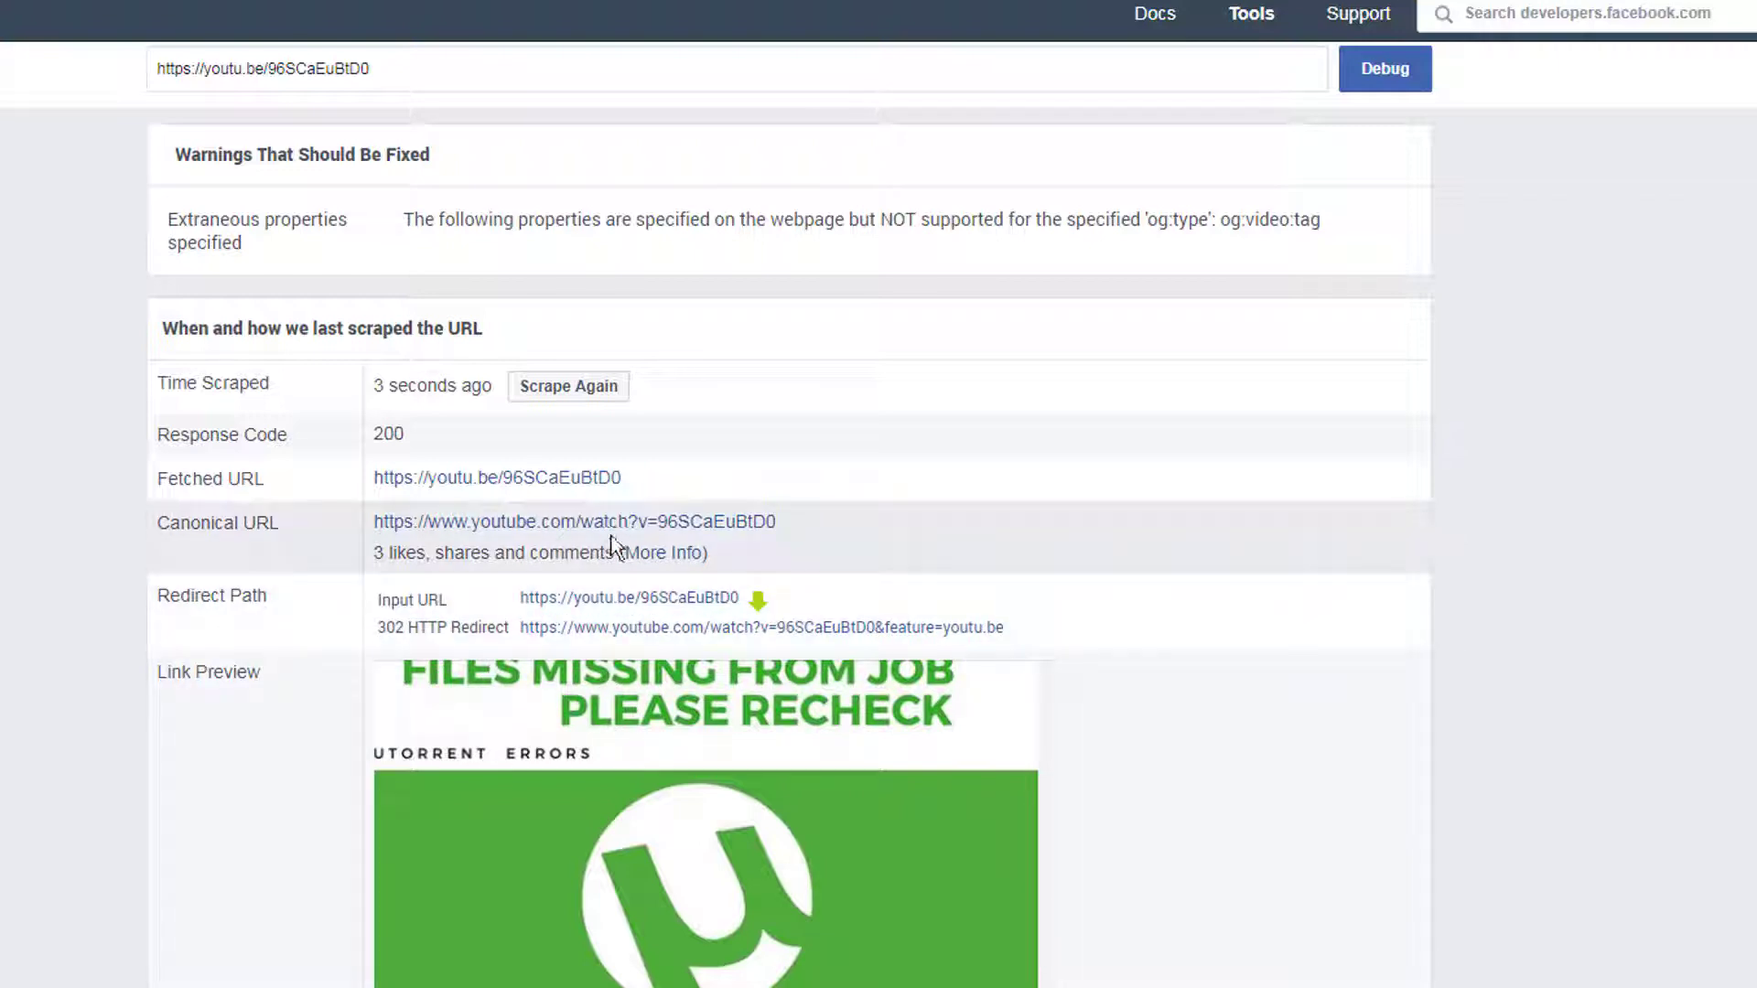
pyautogui.rightClick(641, 522)
pyautogui.click(726, 674)
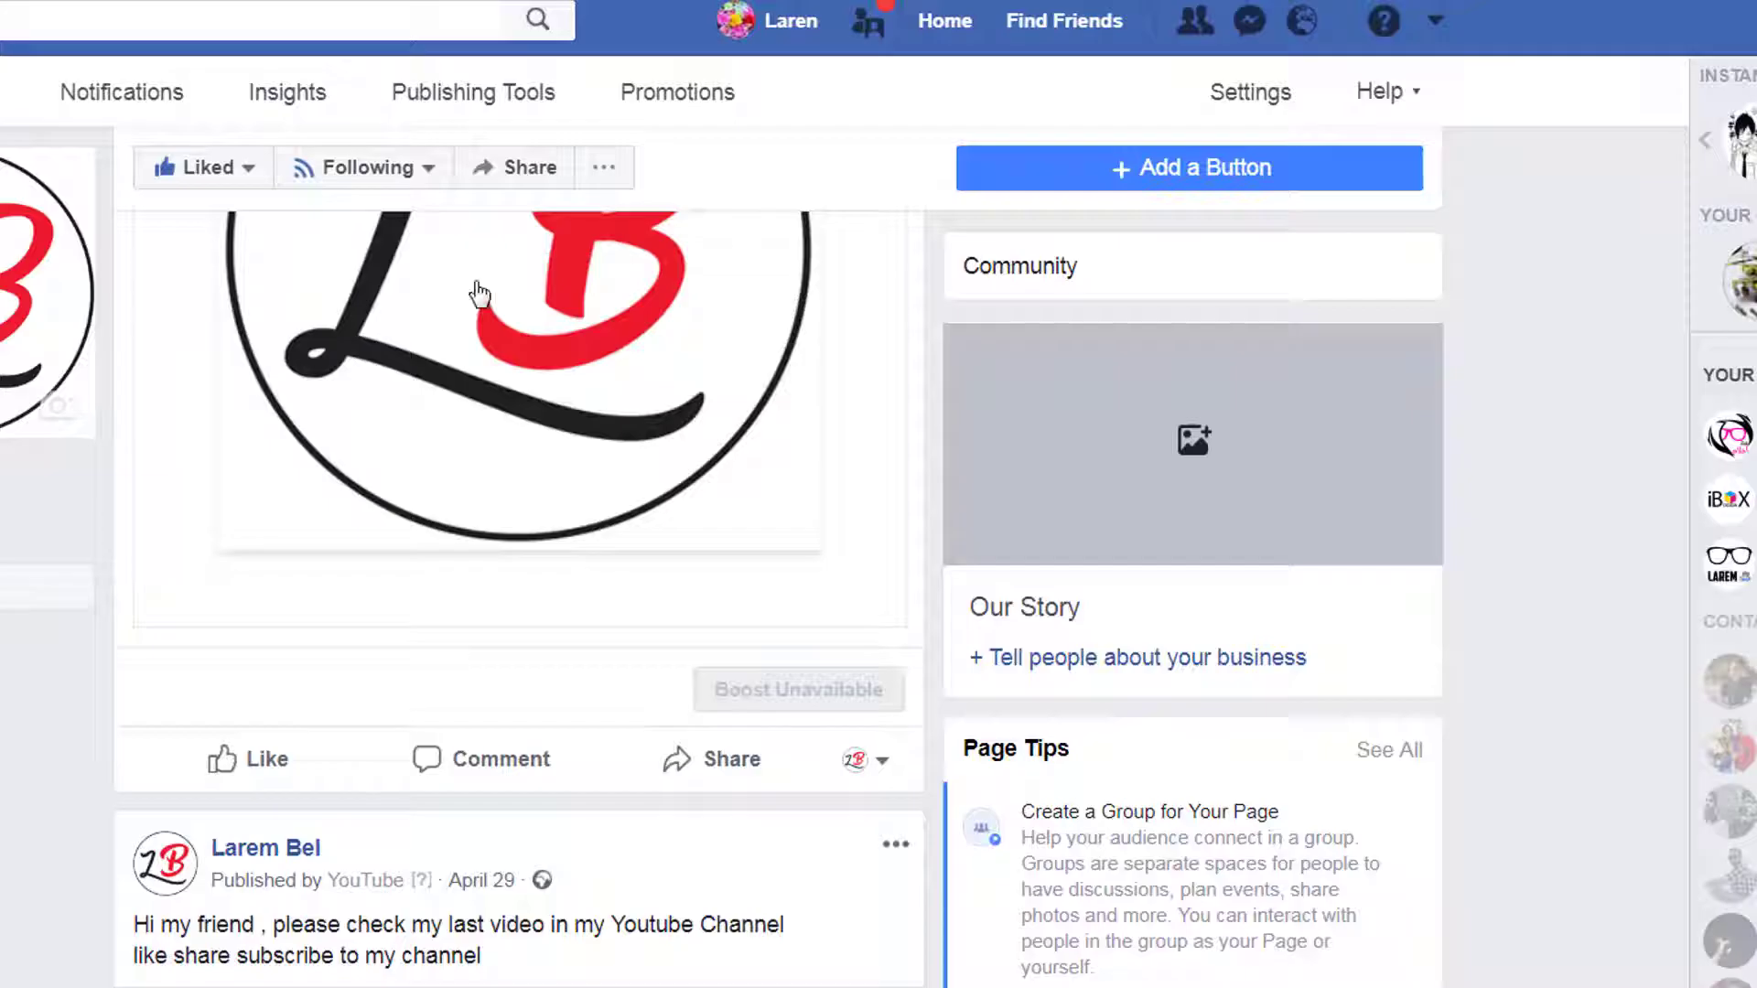
# Paste the YouTube link into a new page post, then delete the link text keeping the preview
pyautogui.scroll(15, 463, 393)
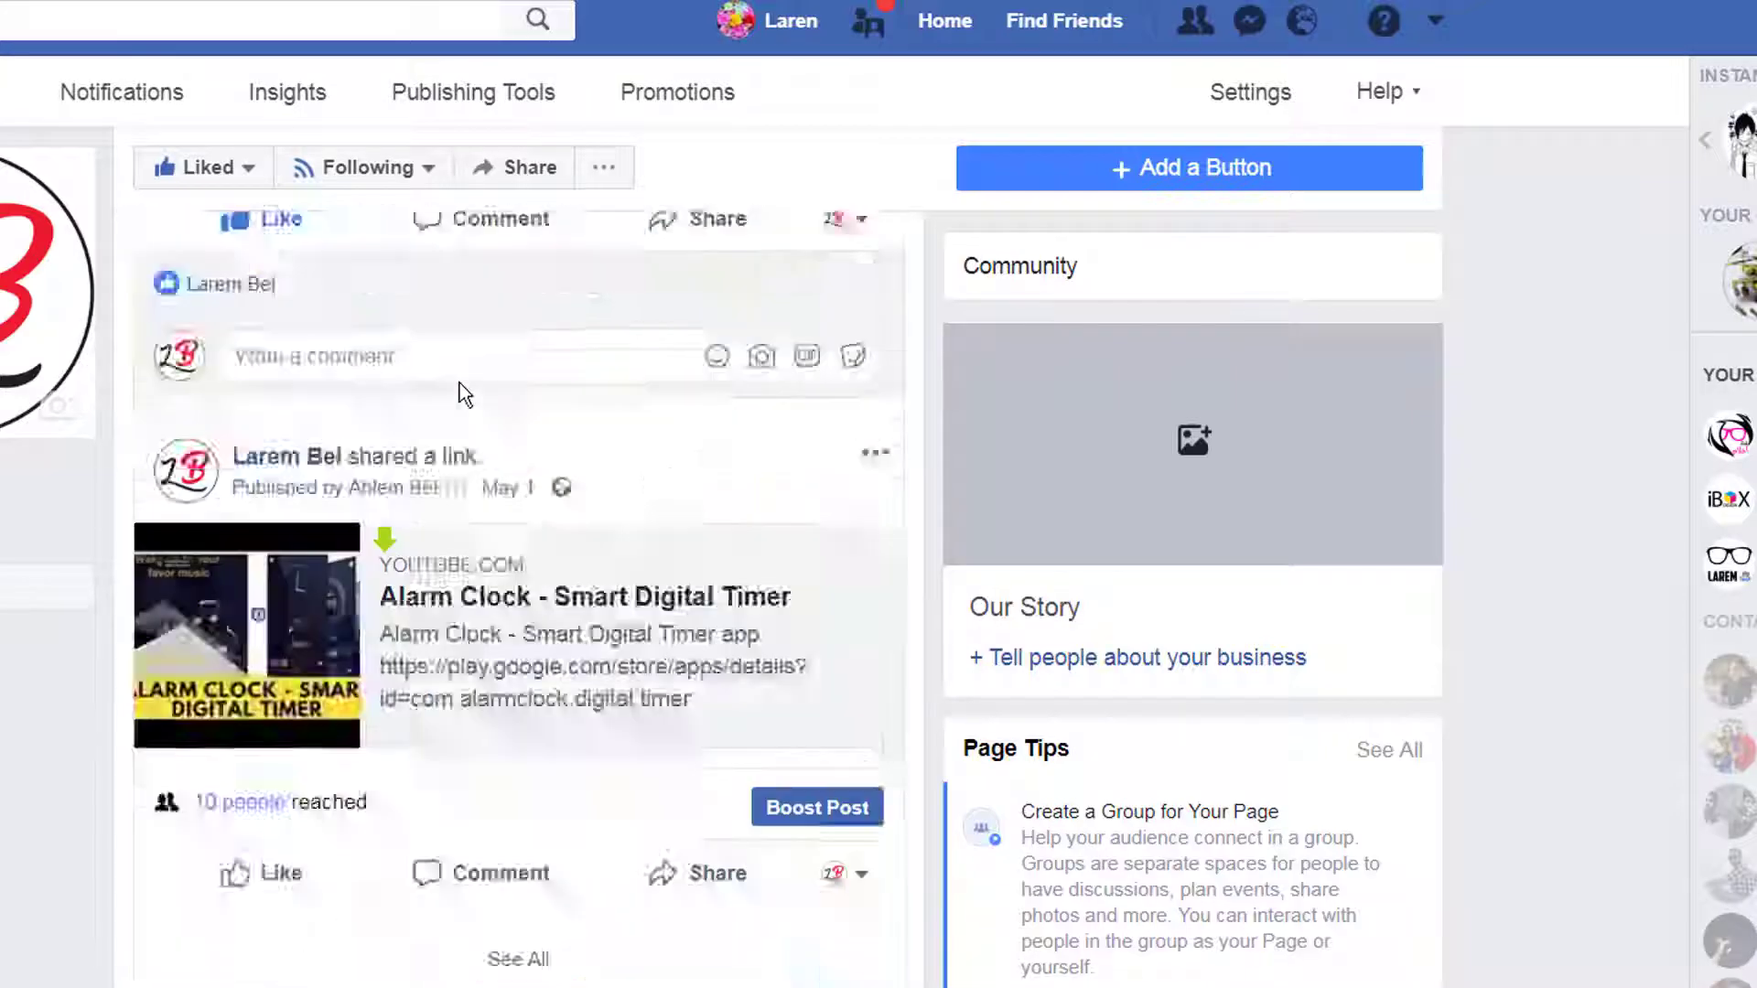
pyautogui.scroll(3, 470, 406)
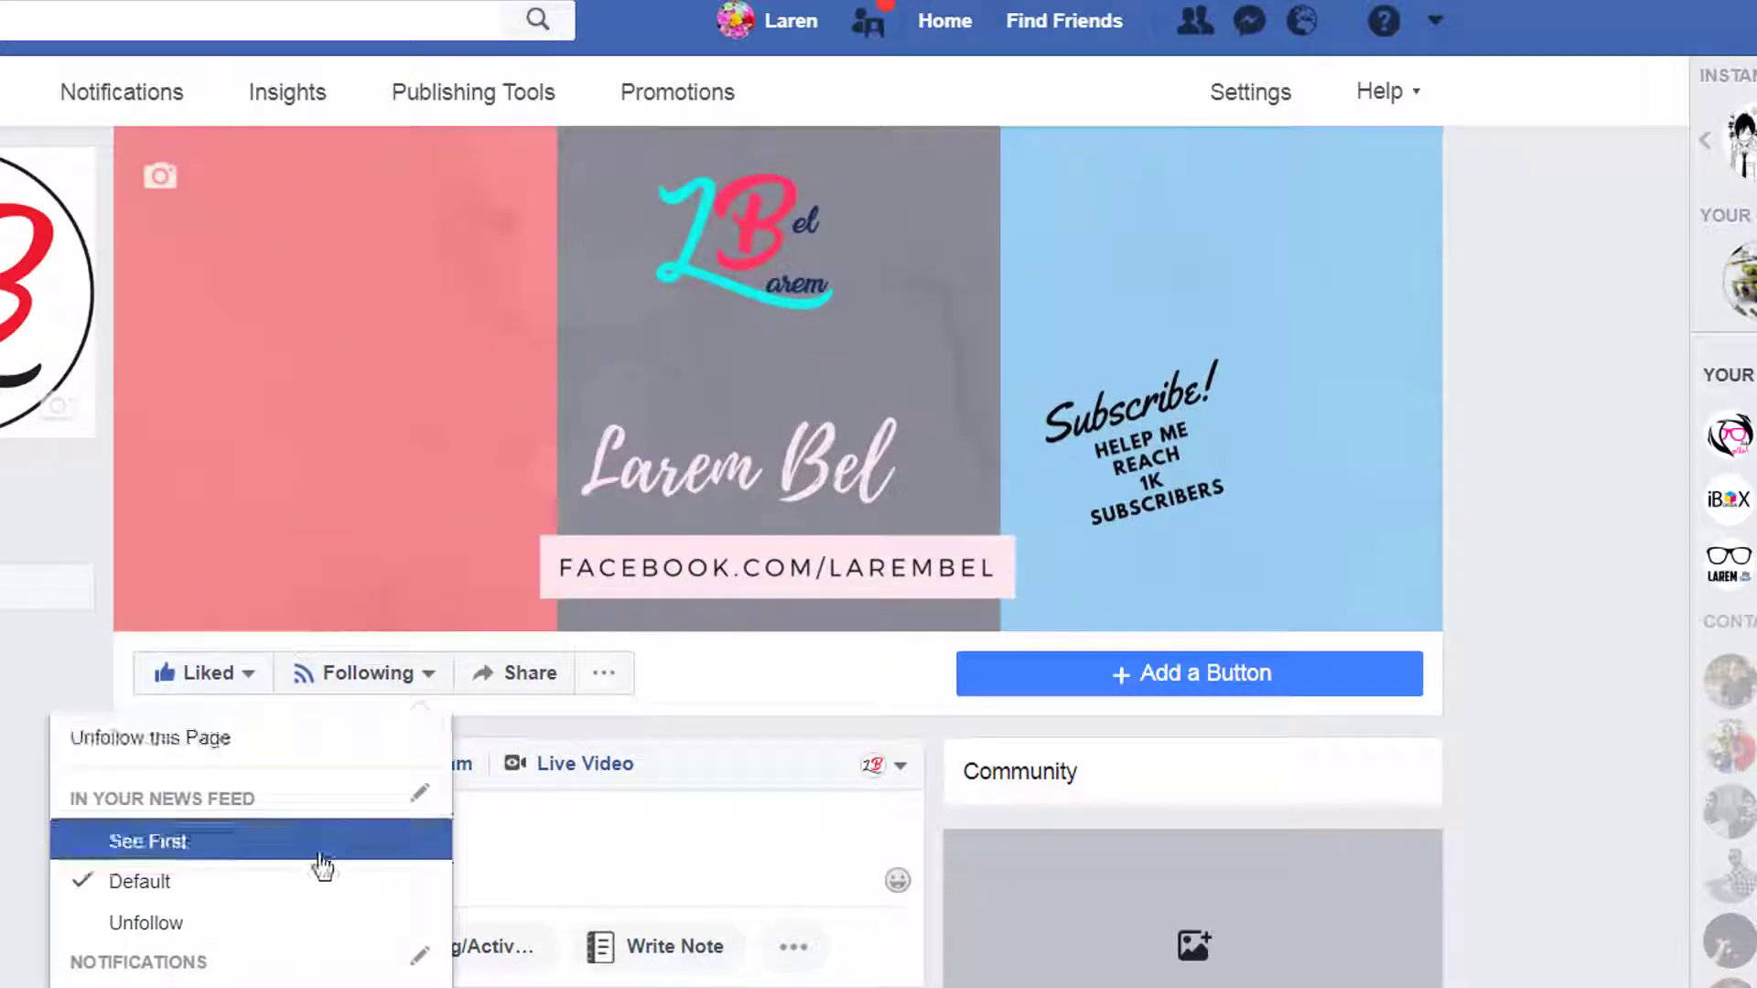
pyautogui.rightClick(471, 860)
pyautogui.click(540, 584)
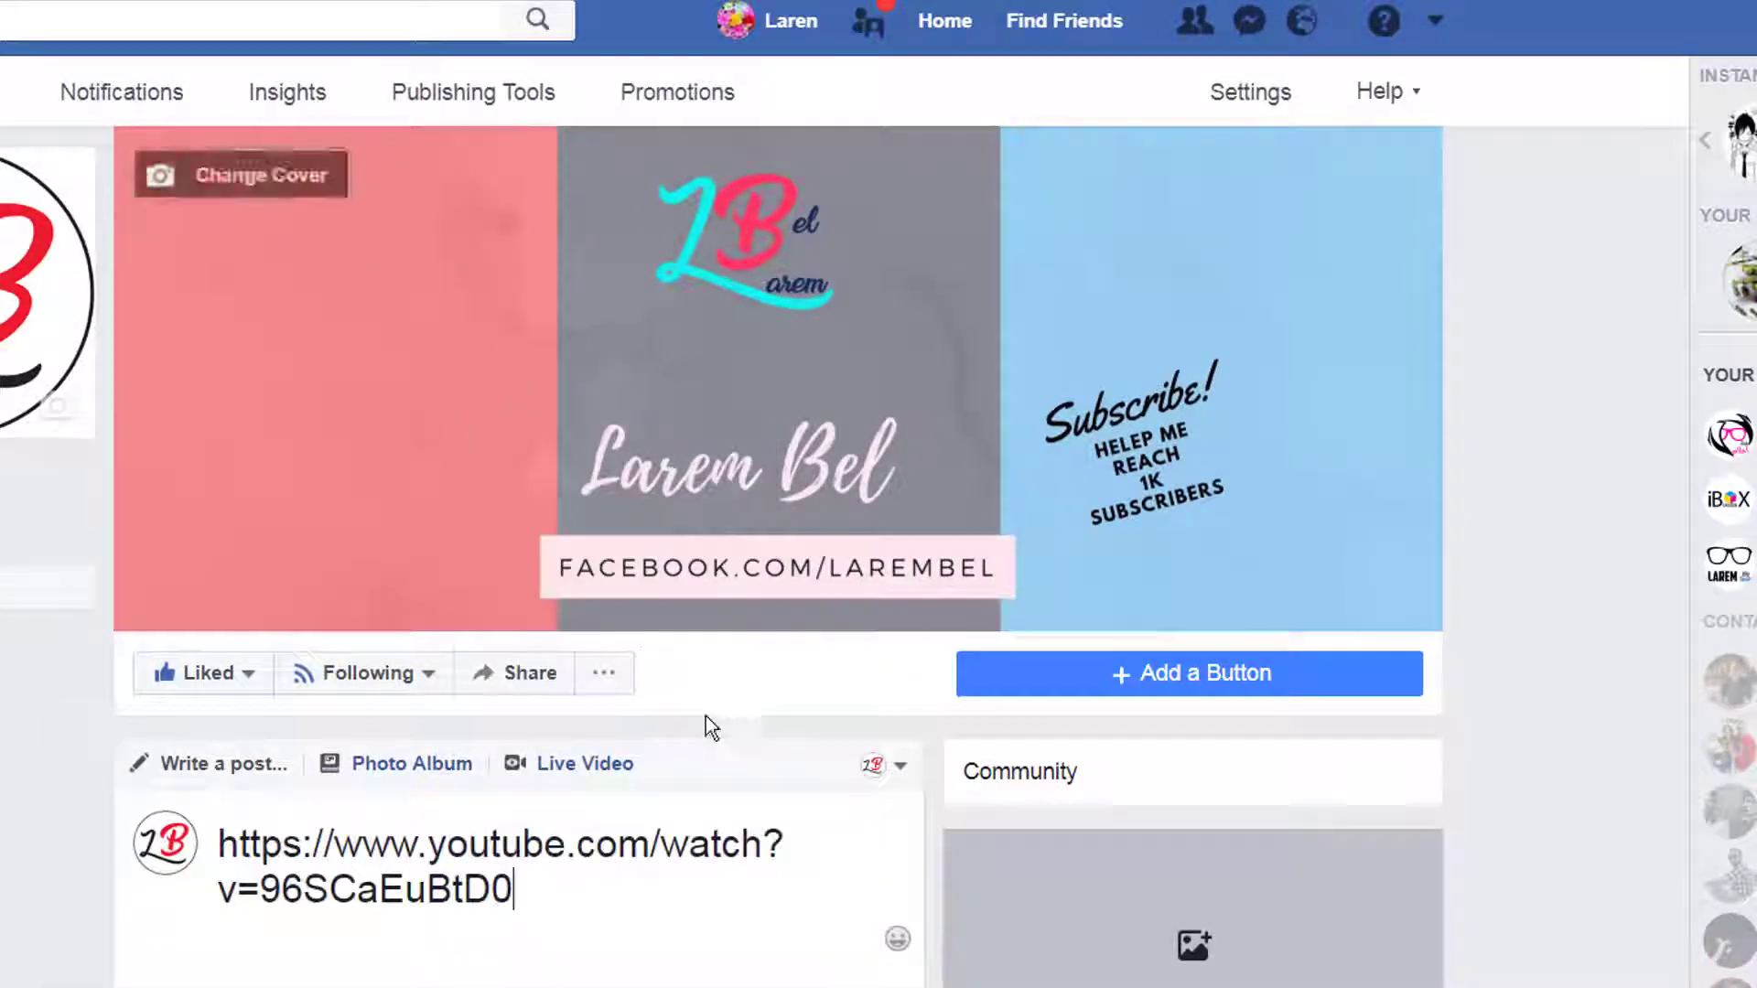
pyautogui.scroll(-6, 719, 660)
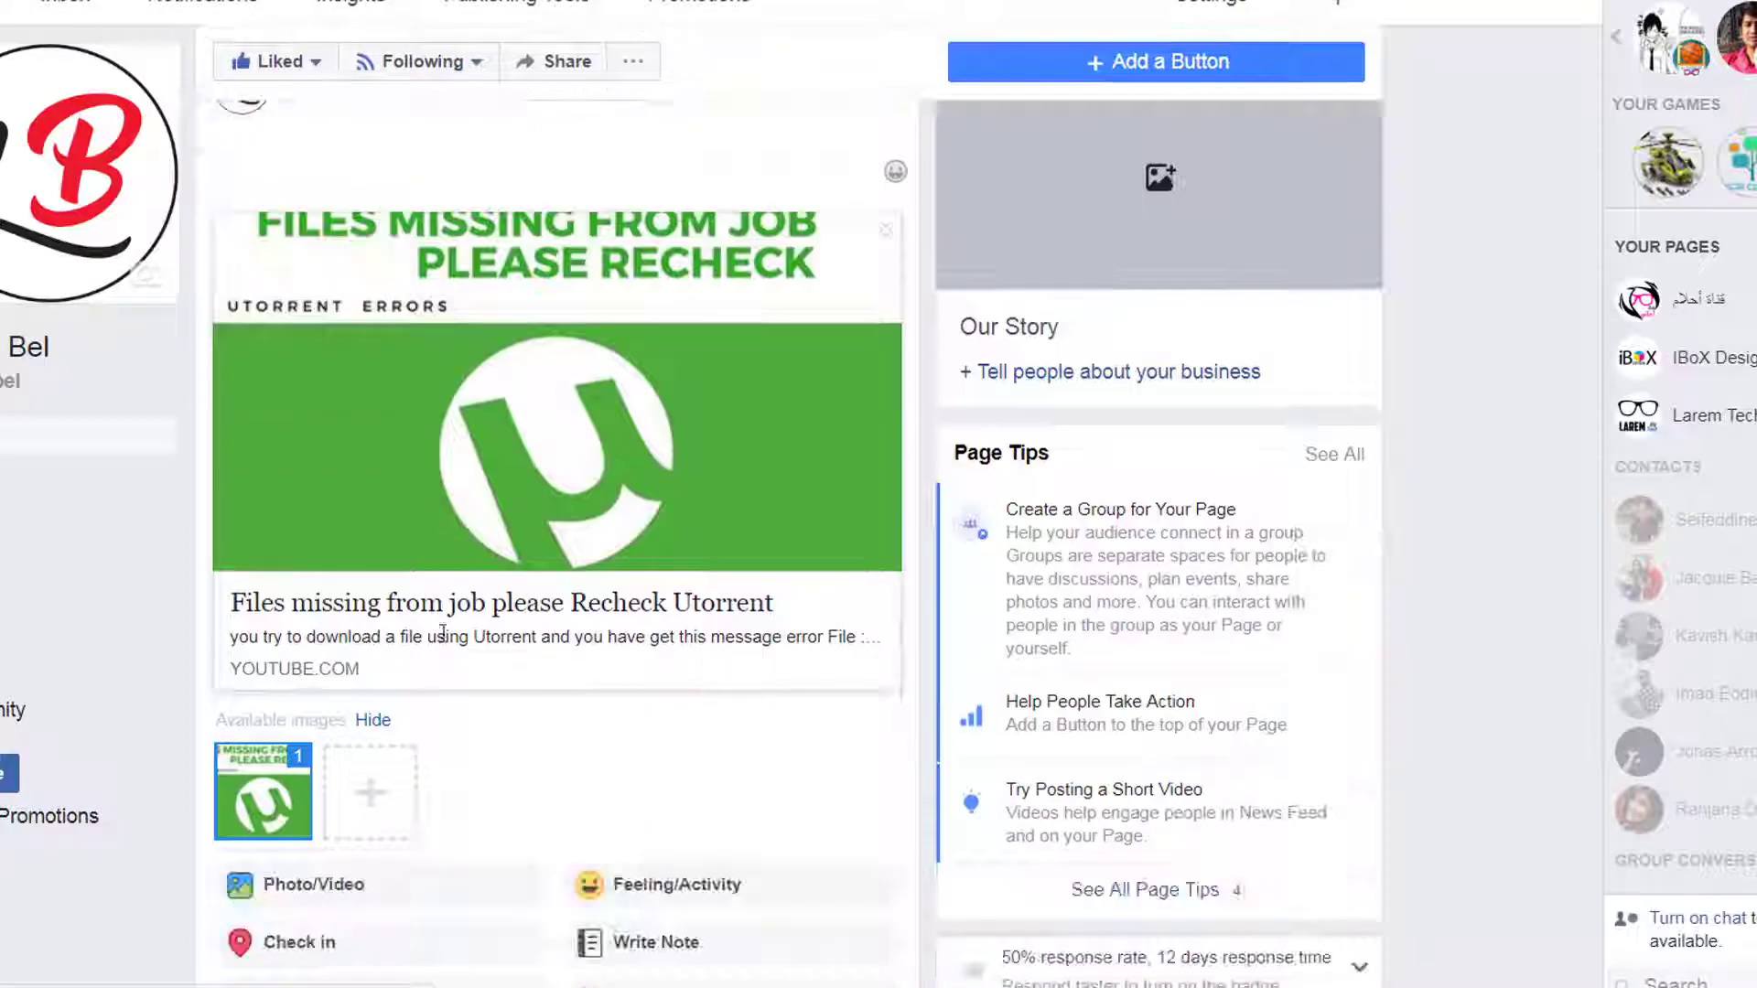
pyautogui.scroll(3, 612, 635)
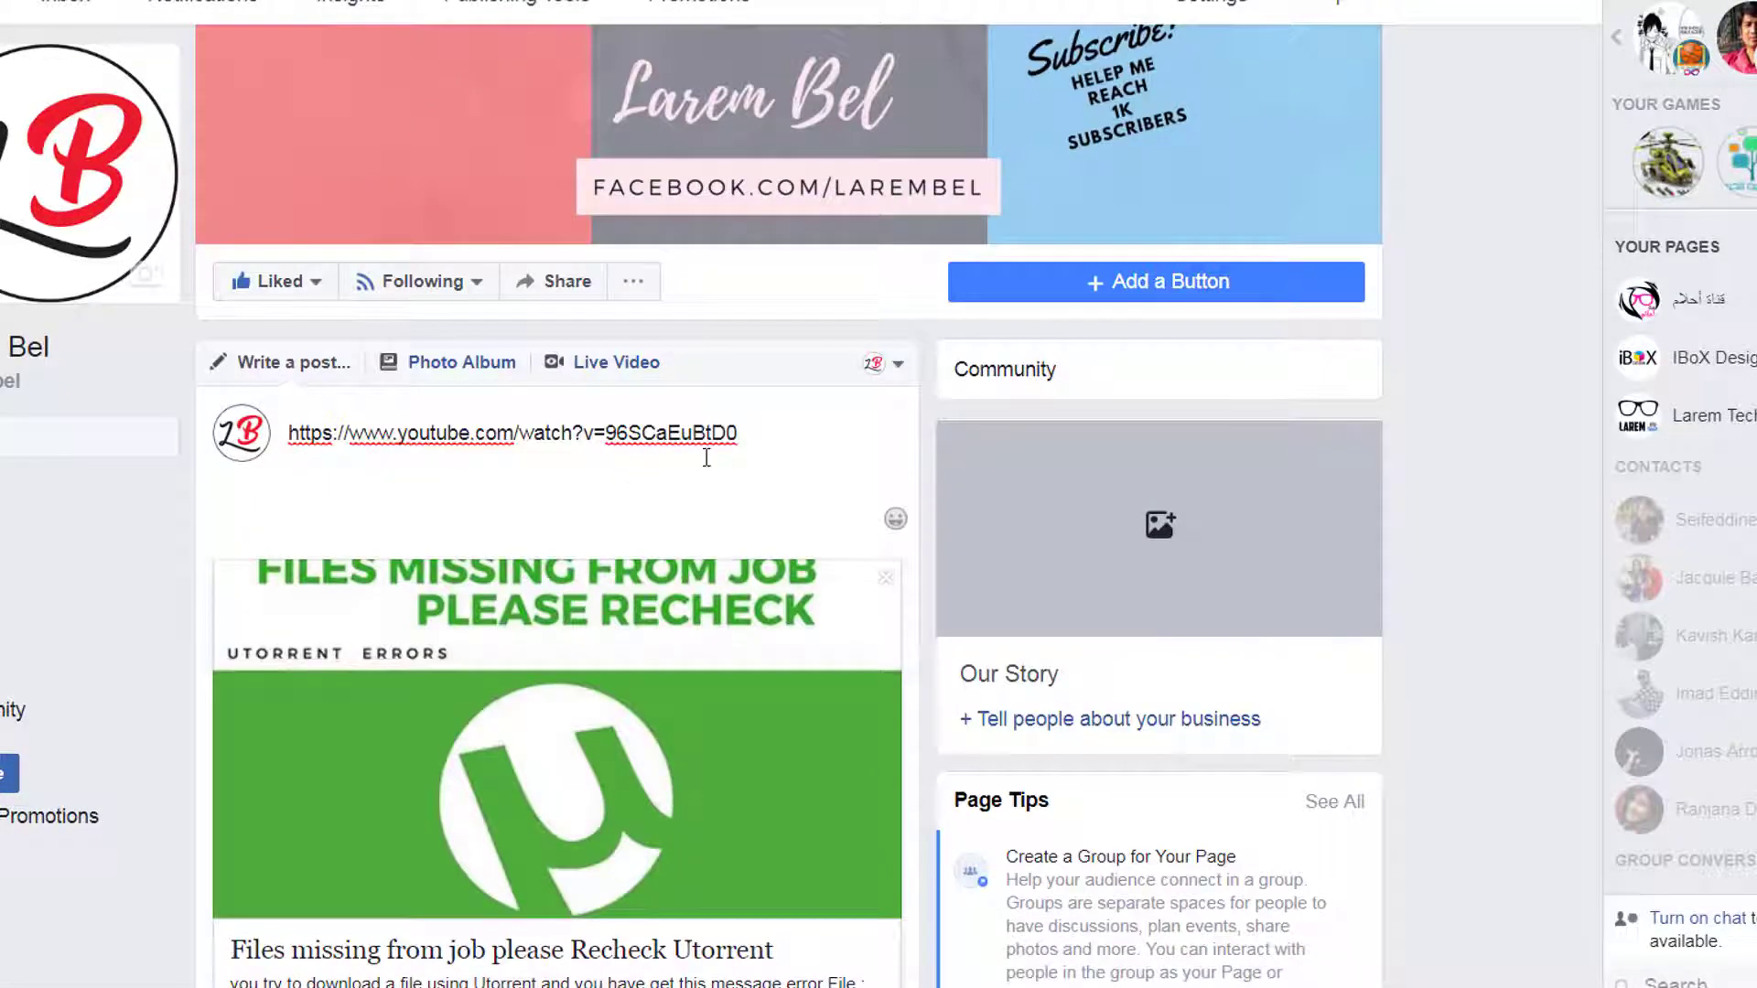
pyautogui.moveTo(760, 436); pyautogui.dragTo(308, 448)
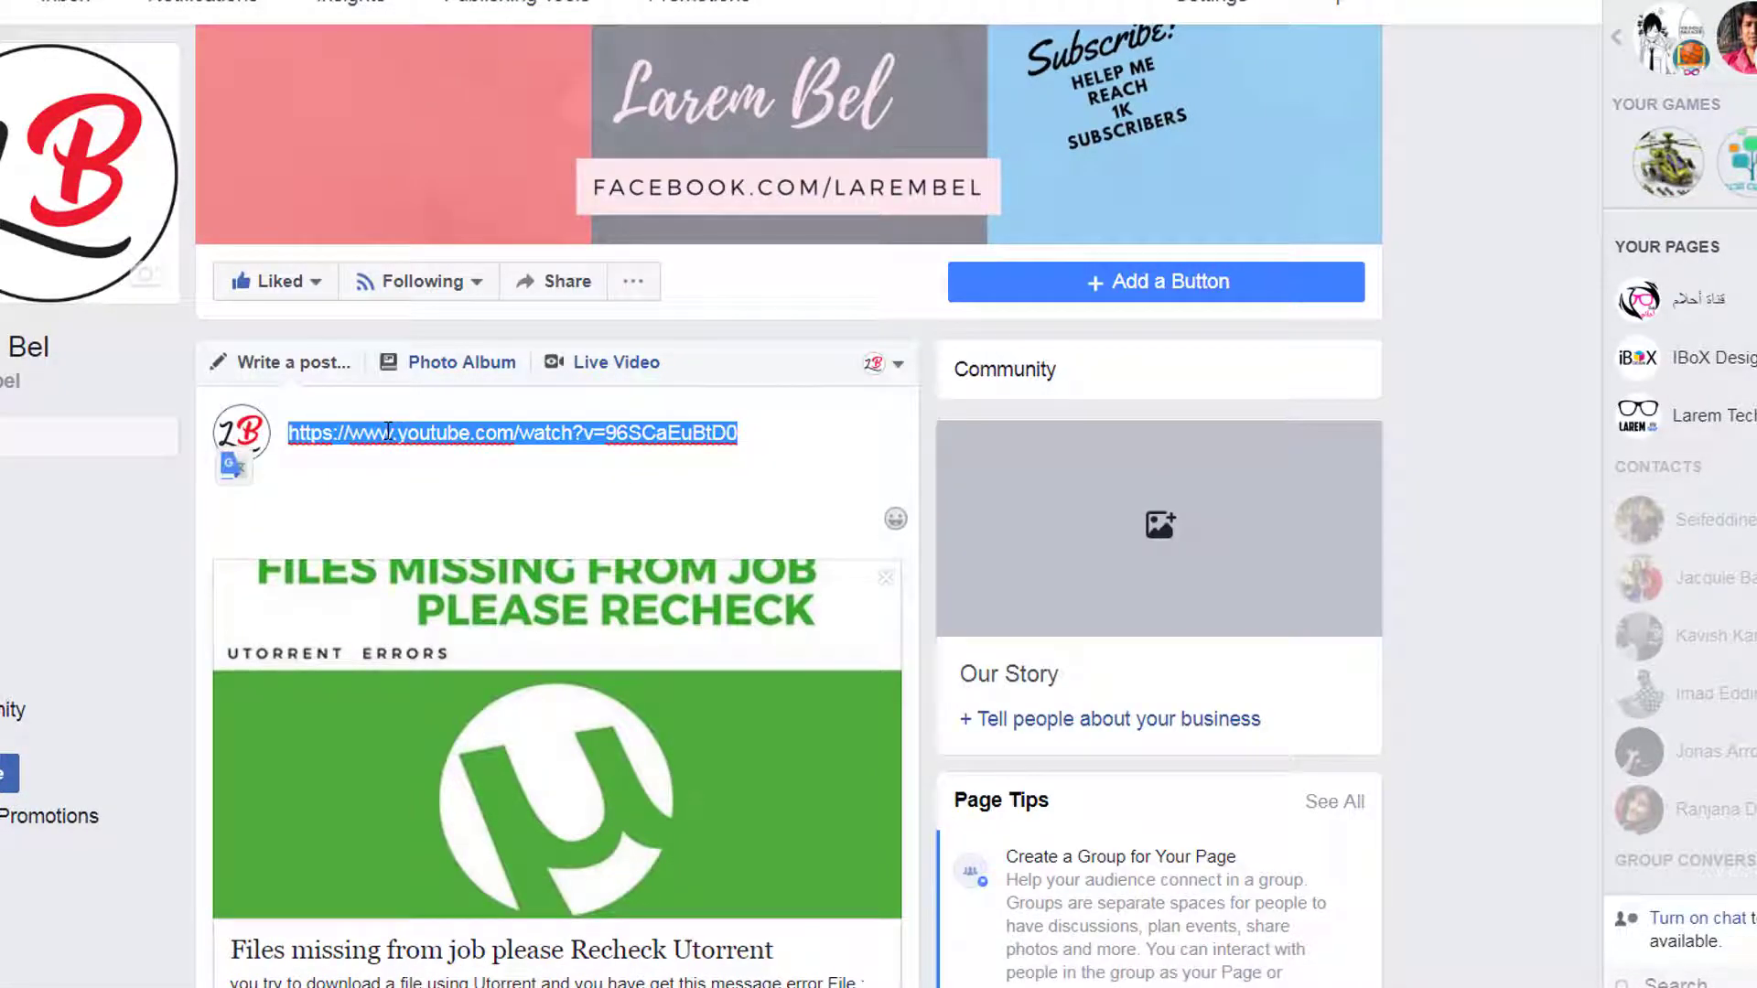
pyautogui.press('BackSpace')
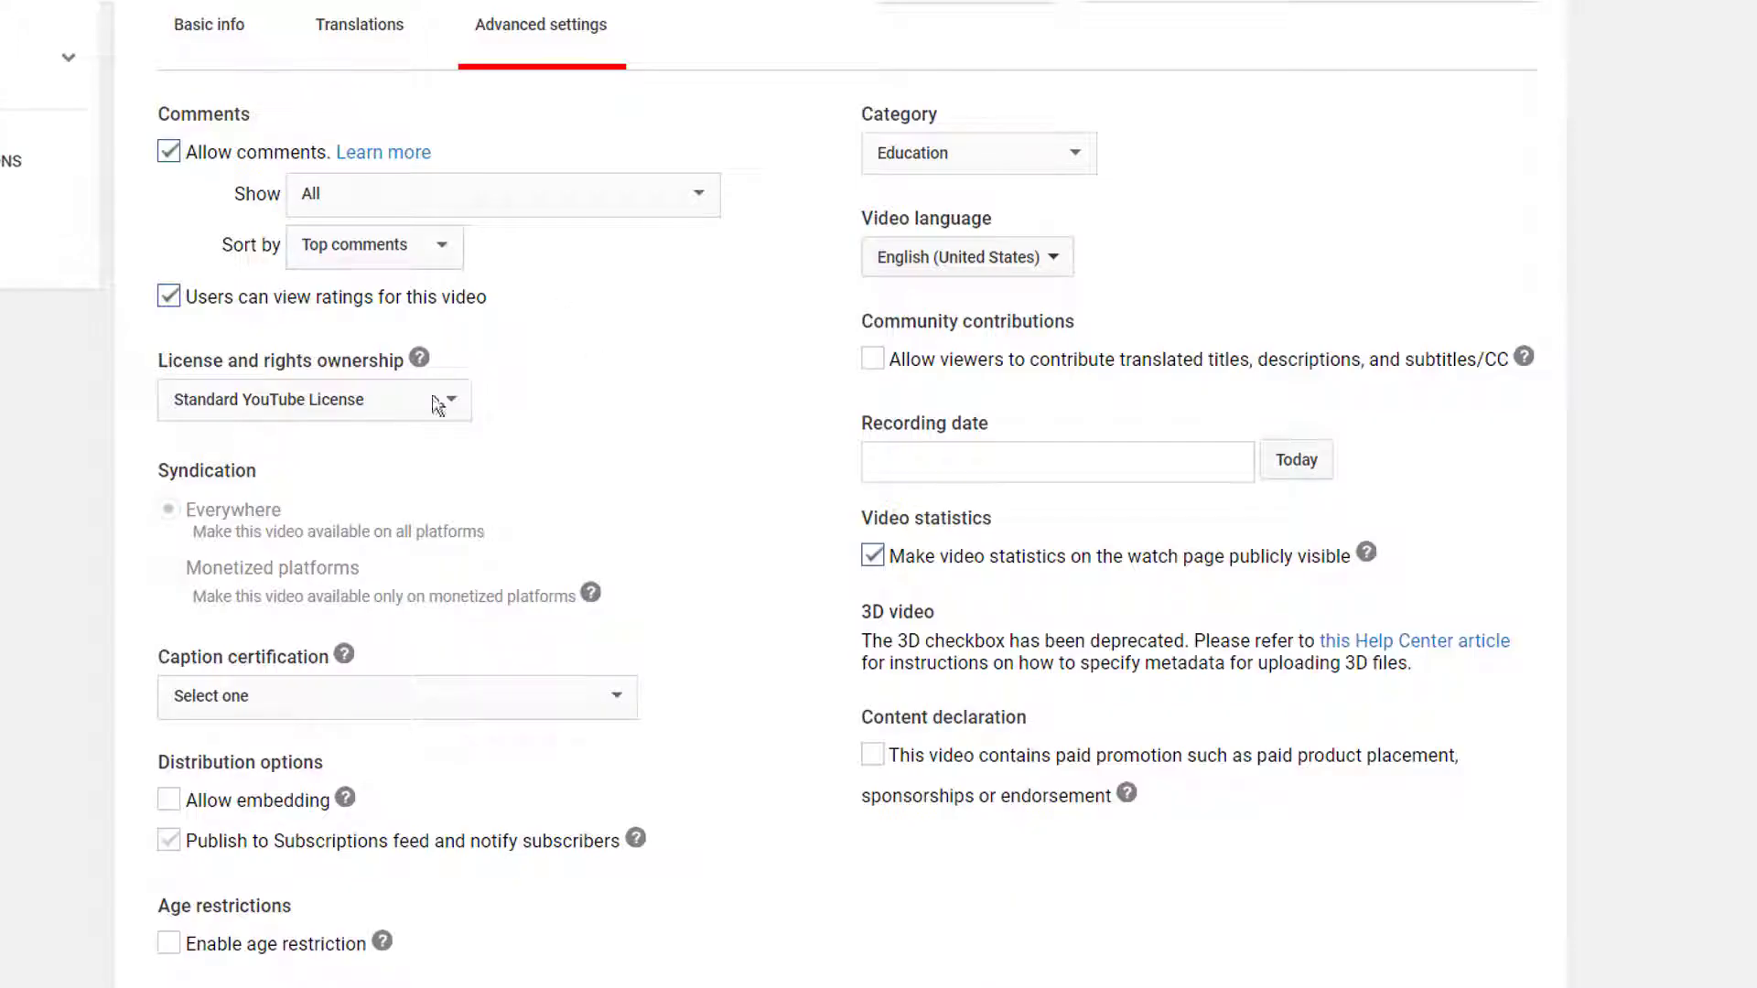
# Copy the video's title from its basic info, paste it as the post text, and publish
pyautogui.scroll(8, 385, 269)
pyautogui.click(226, 716)
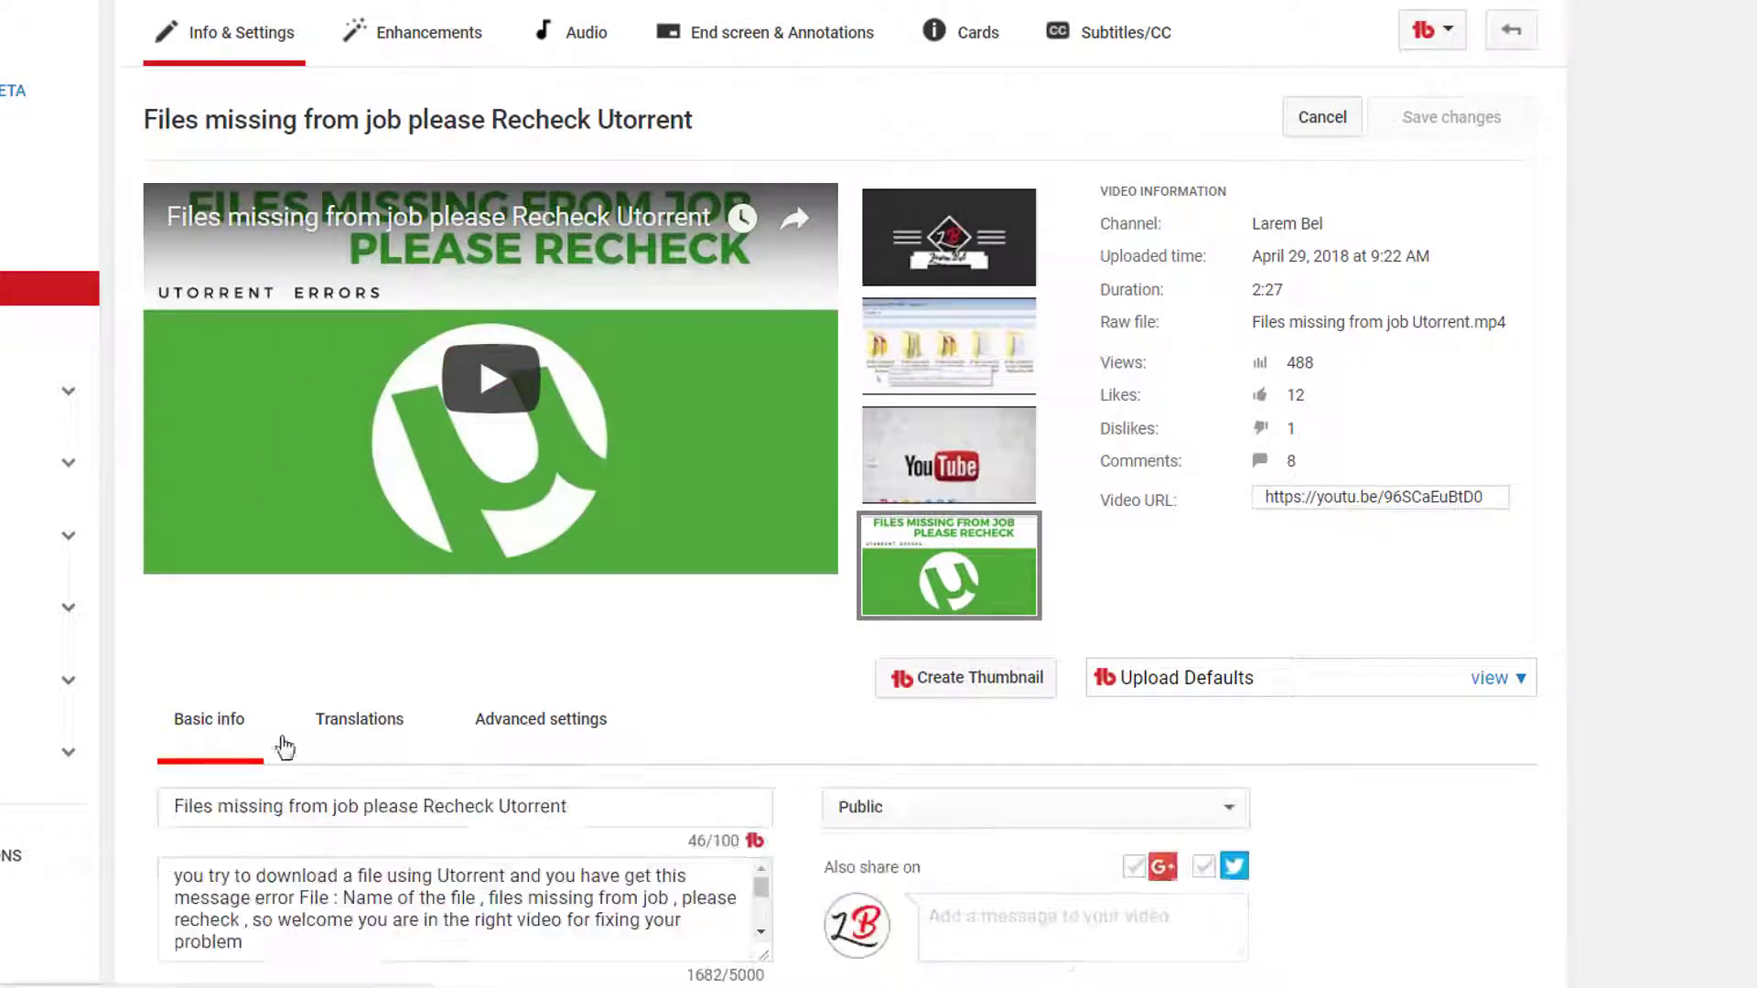
pyautogui.click(353, 805)
pyautogui.tripleClick(357, 806)
pyautogui.rightClick(359, 804)
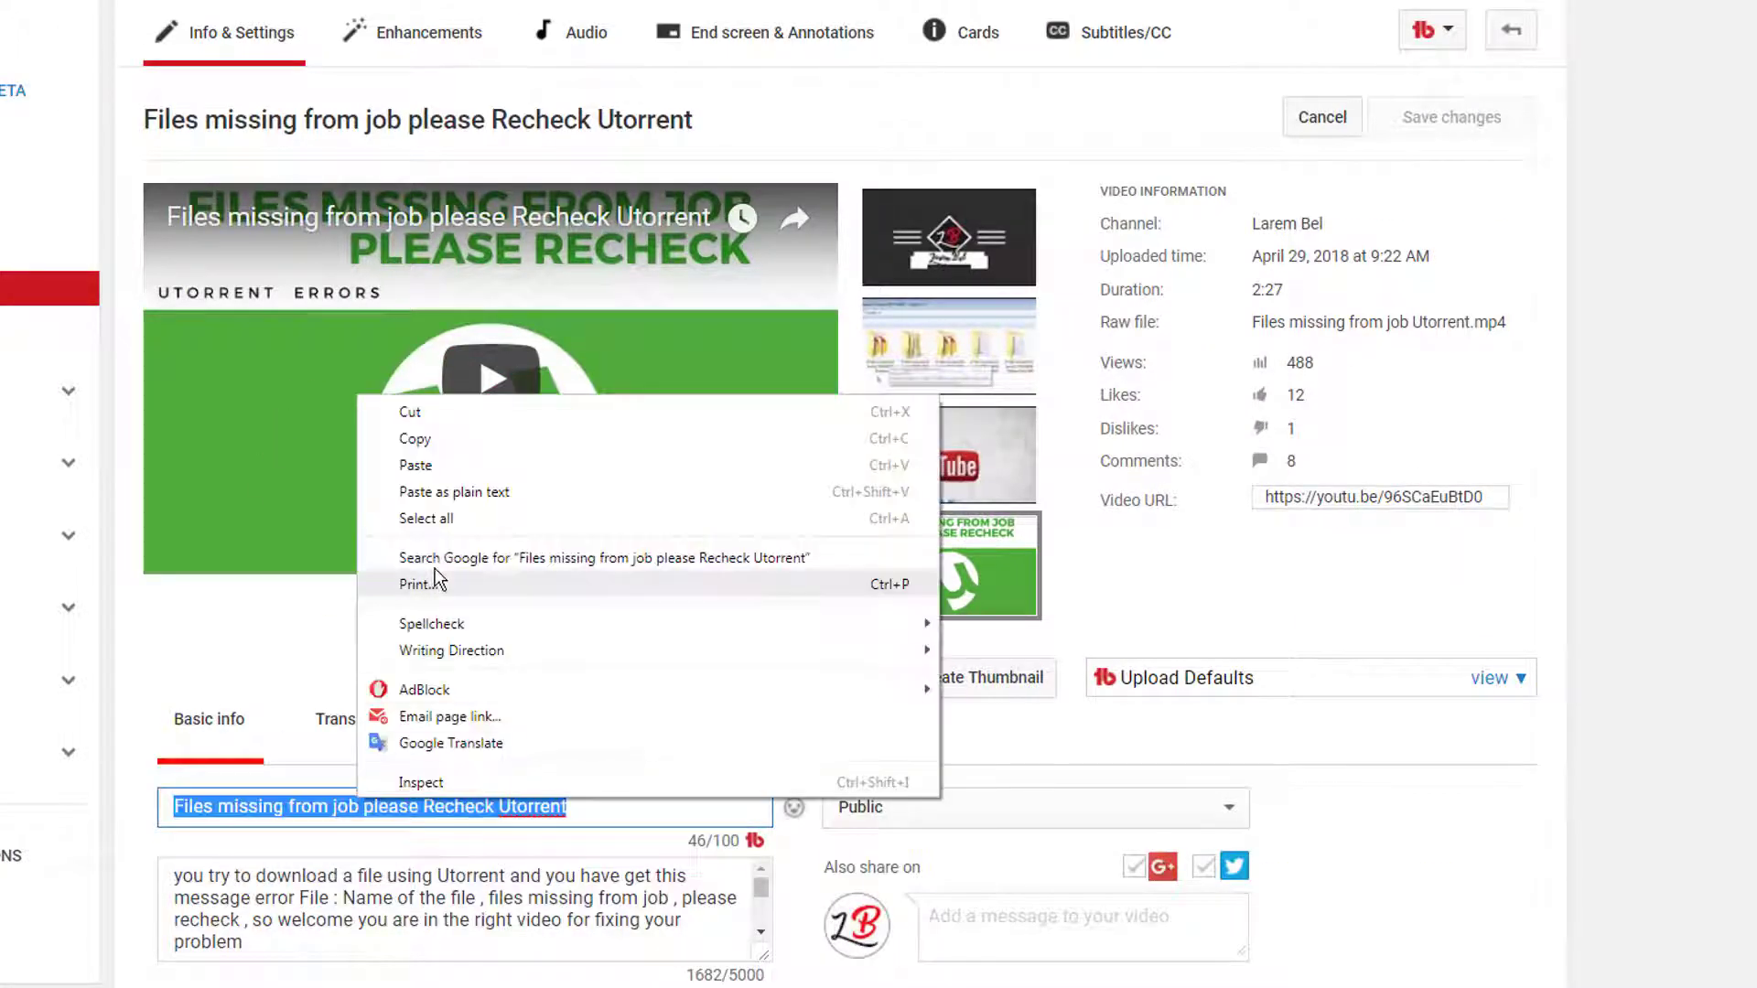
pyautogui.click(427, 440)
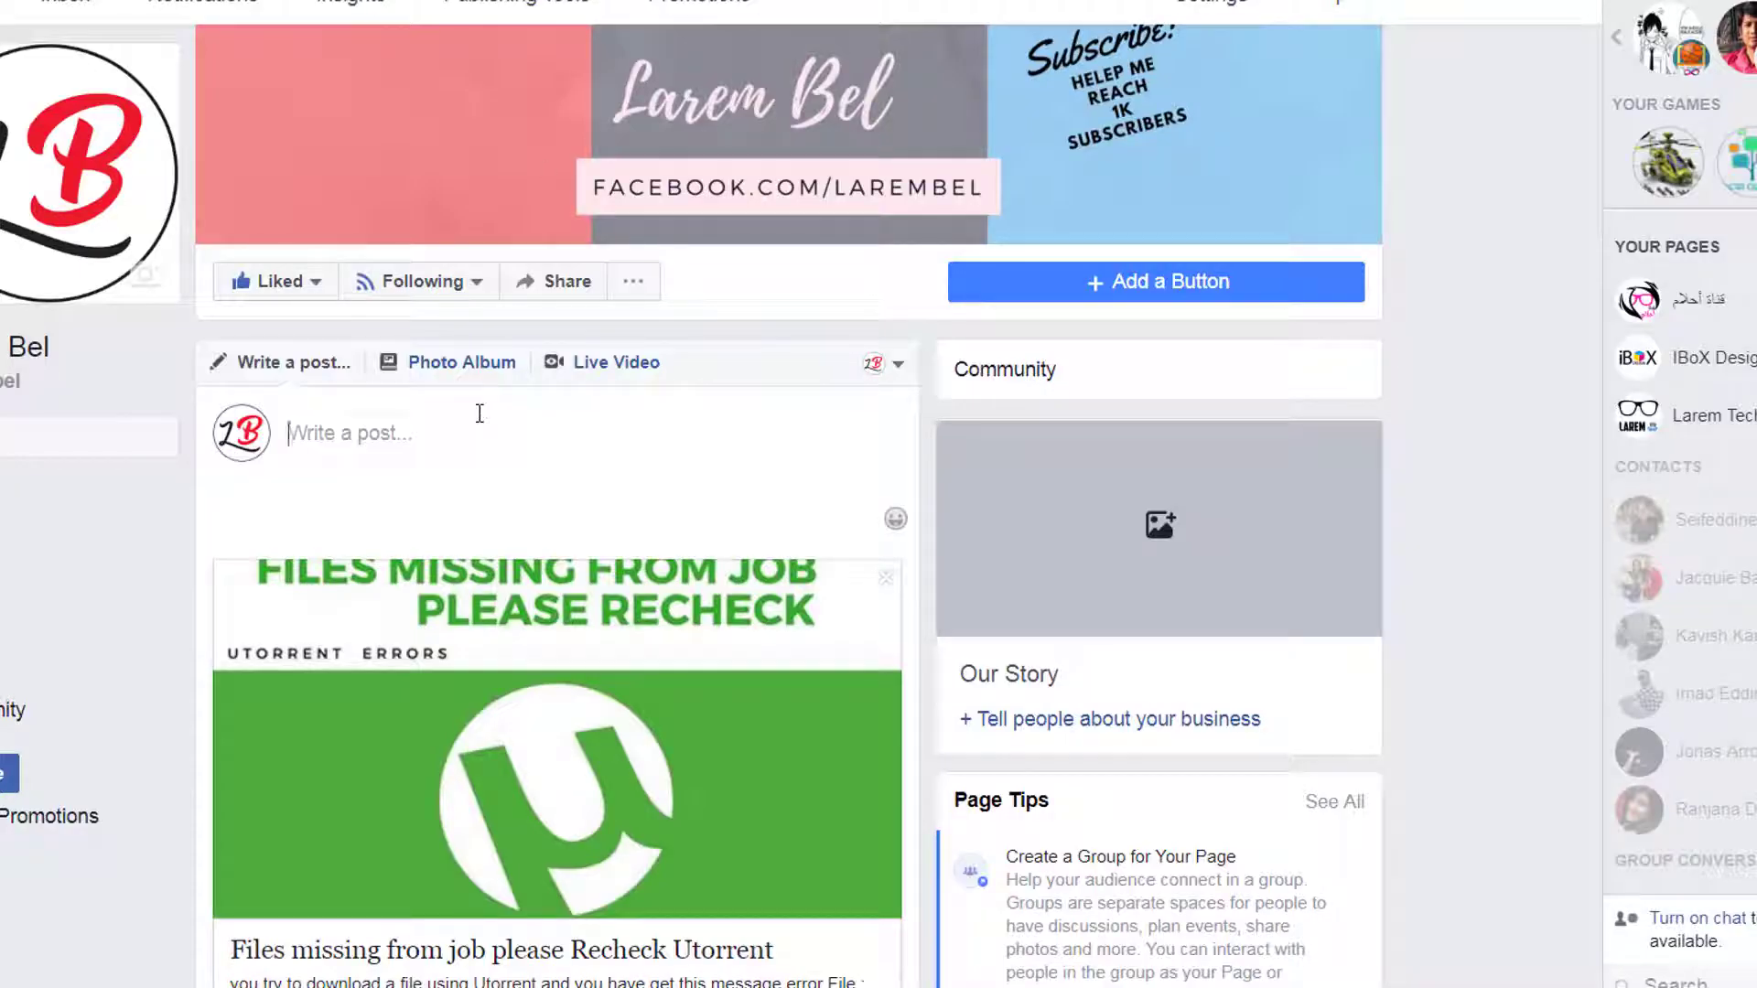
pyautogui.hotkey('ctrl', 'v')
pyautogui.scroll(-6, 743, 538)
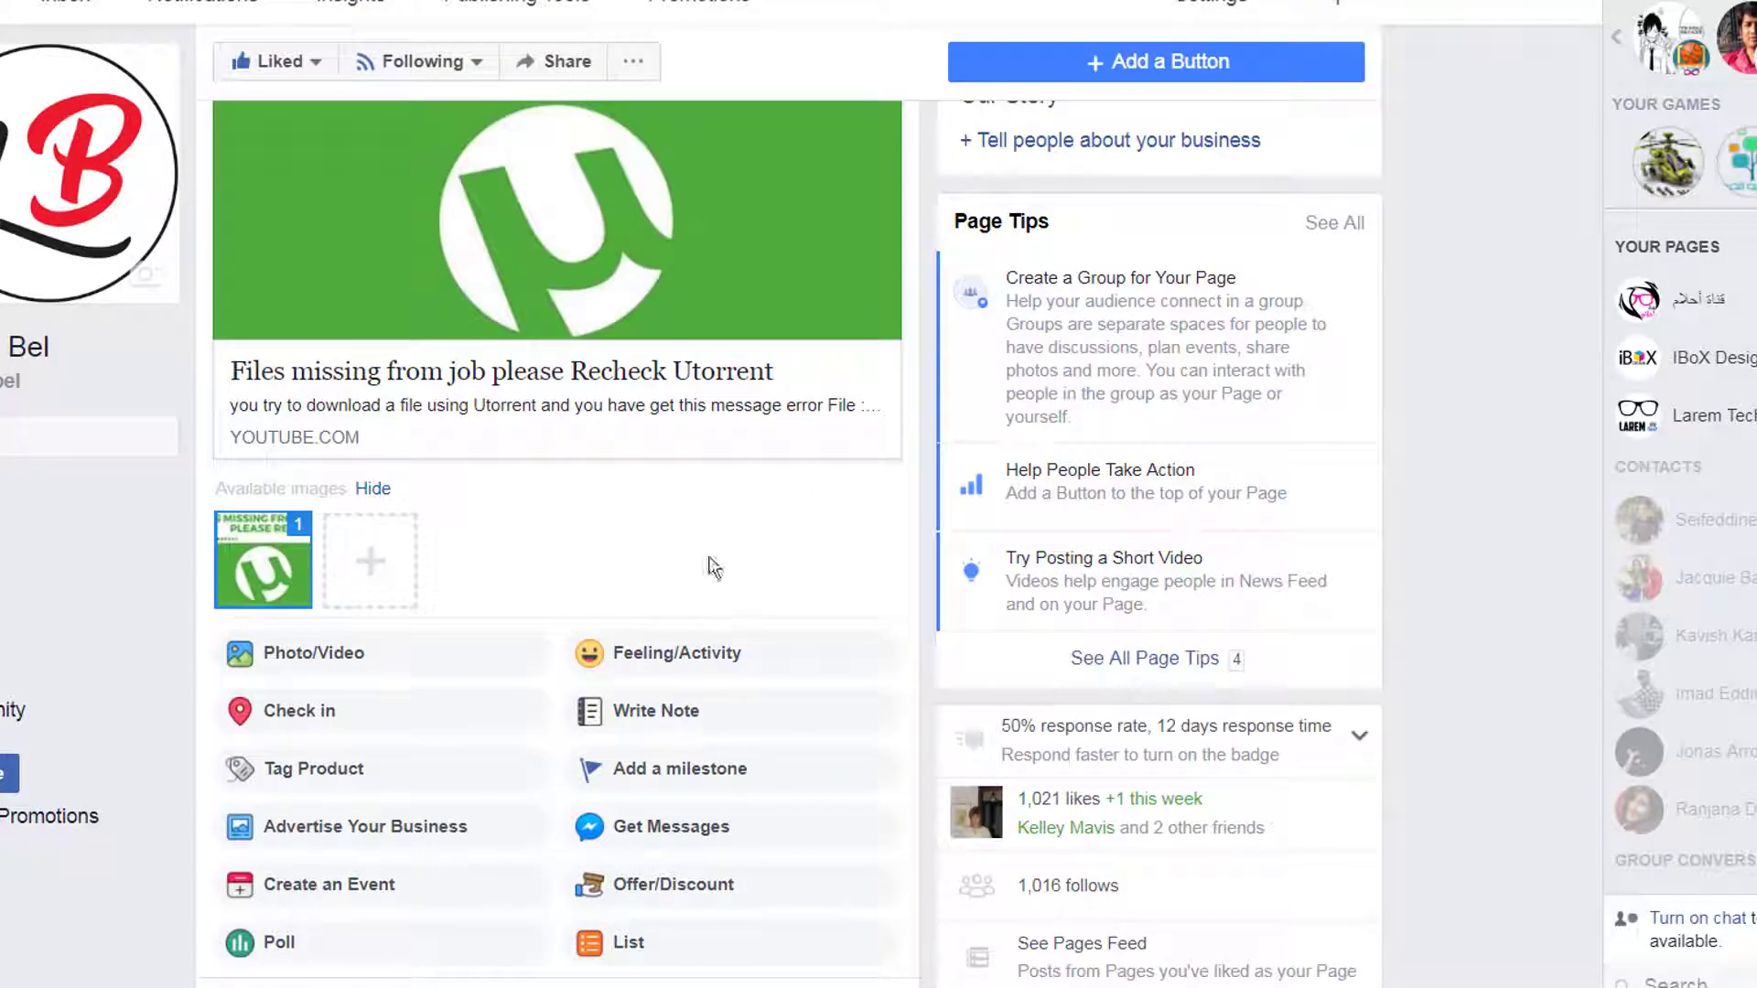
pyautogui.scroll(-3, 632, 651)
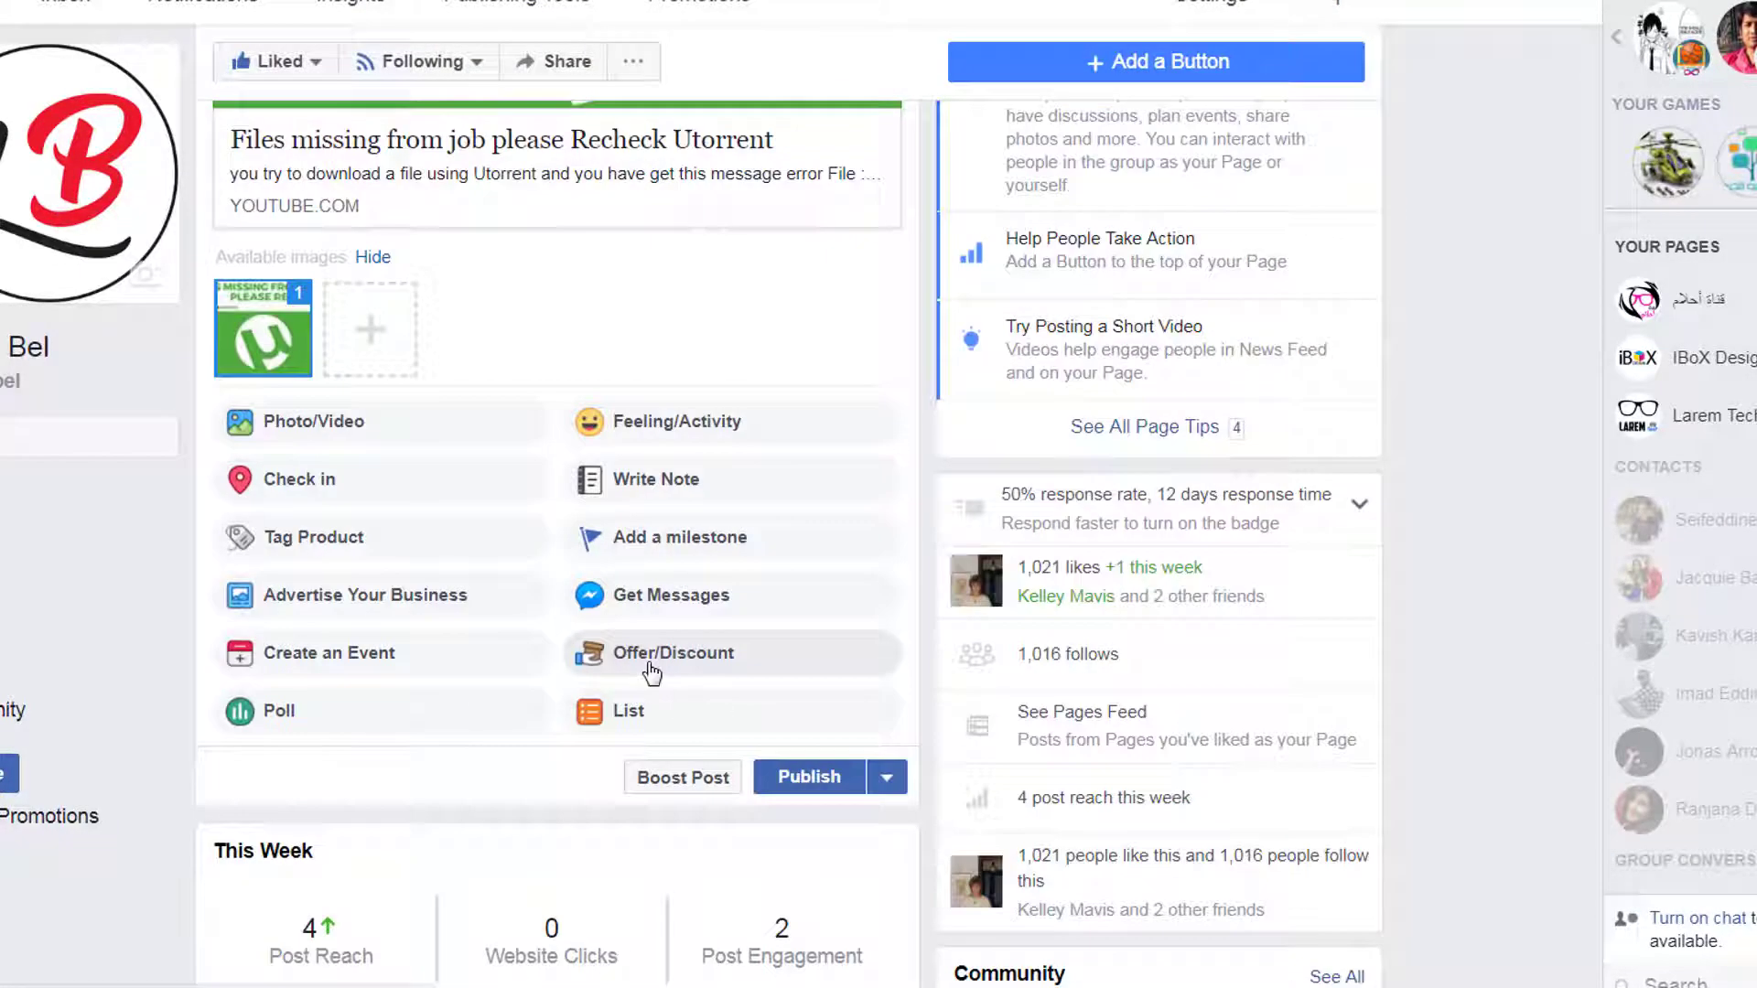
pyautogui.click(809, 777)
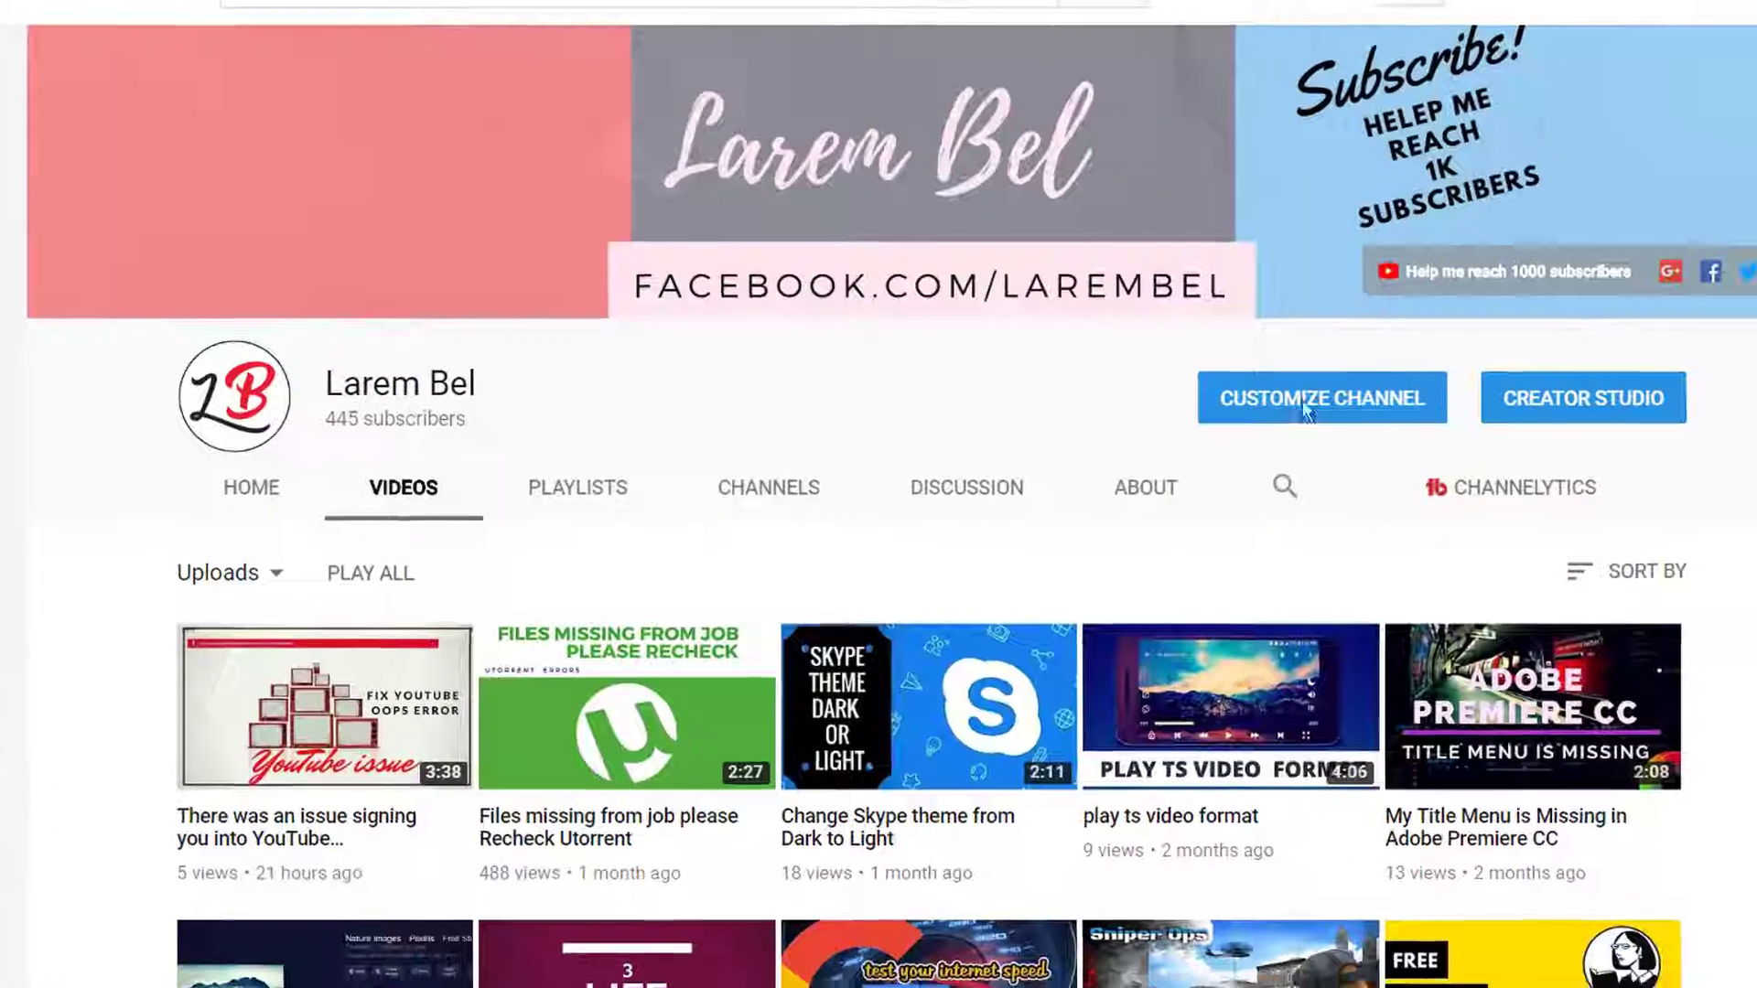
# Scroll through the channel's uploads, showing the 2:27 Utorrent video with 488 views, then back to top
pyautogui.scroll(-10, 878, 549)
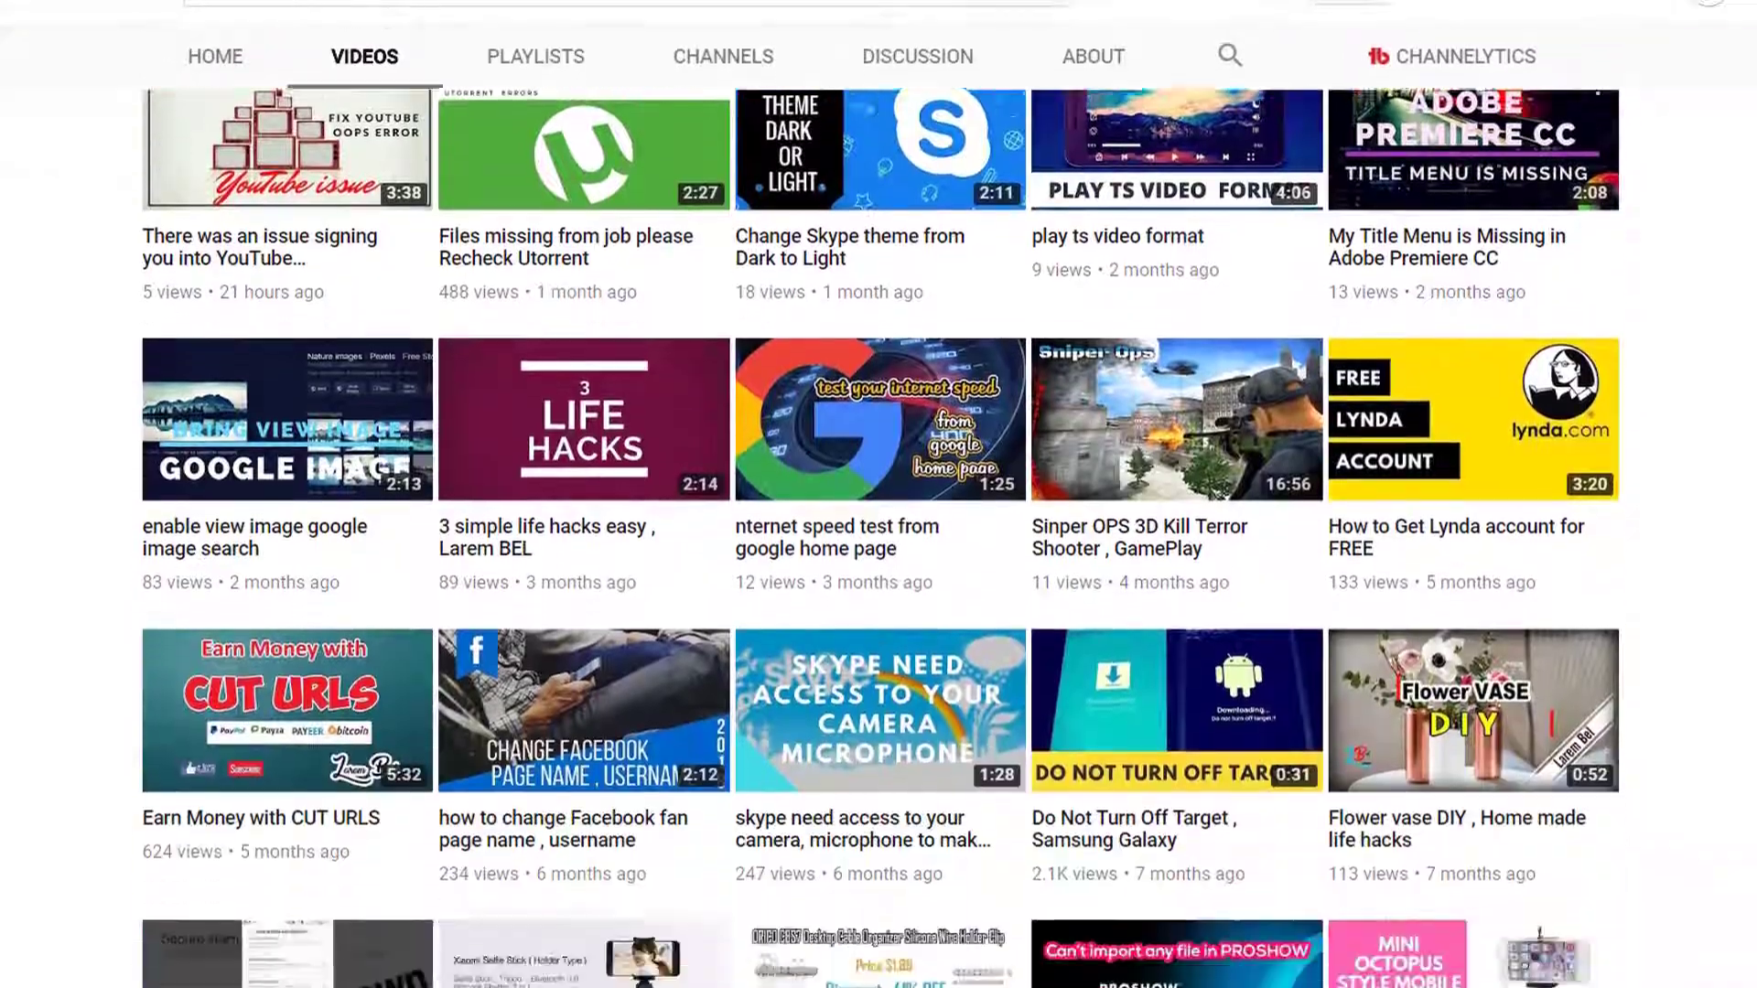
pyautogui.scroll(-6, 879, 539)
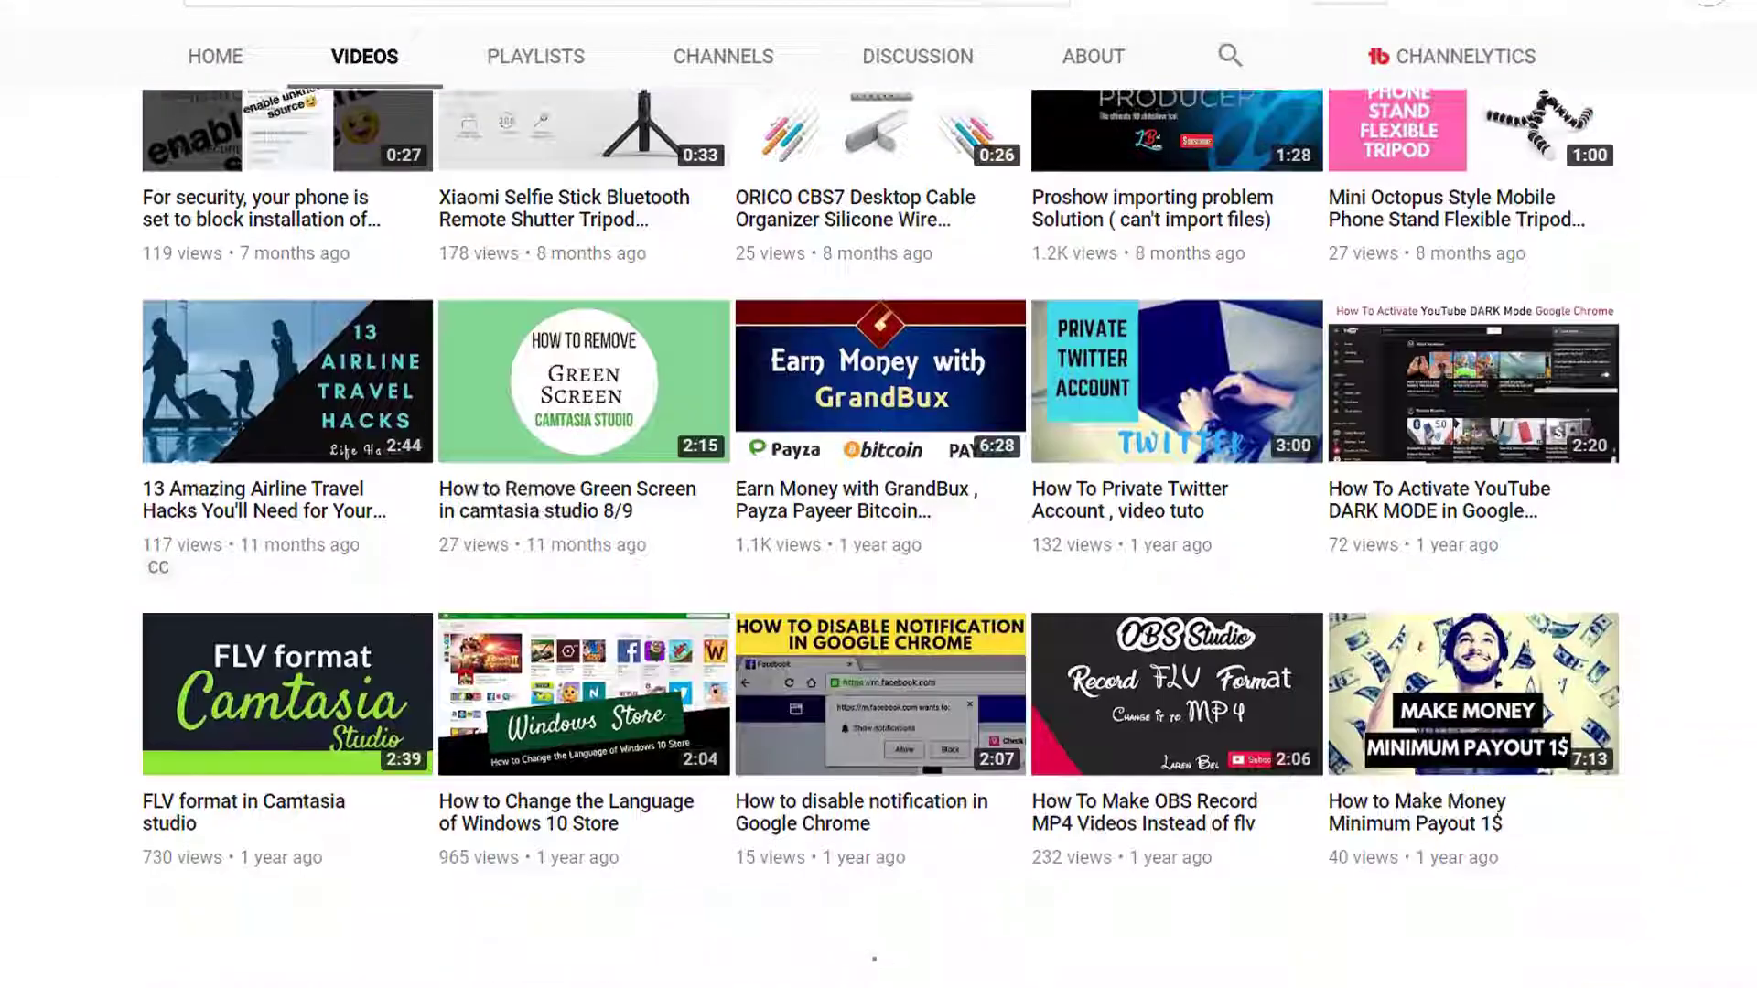
pyautogui.scroll(11, 879, 538)
pyautogui.scroll(8, 878, 549)
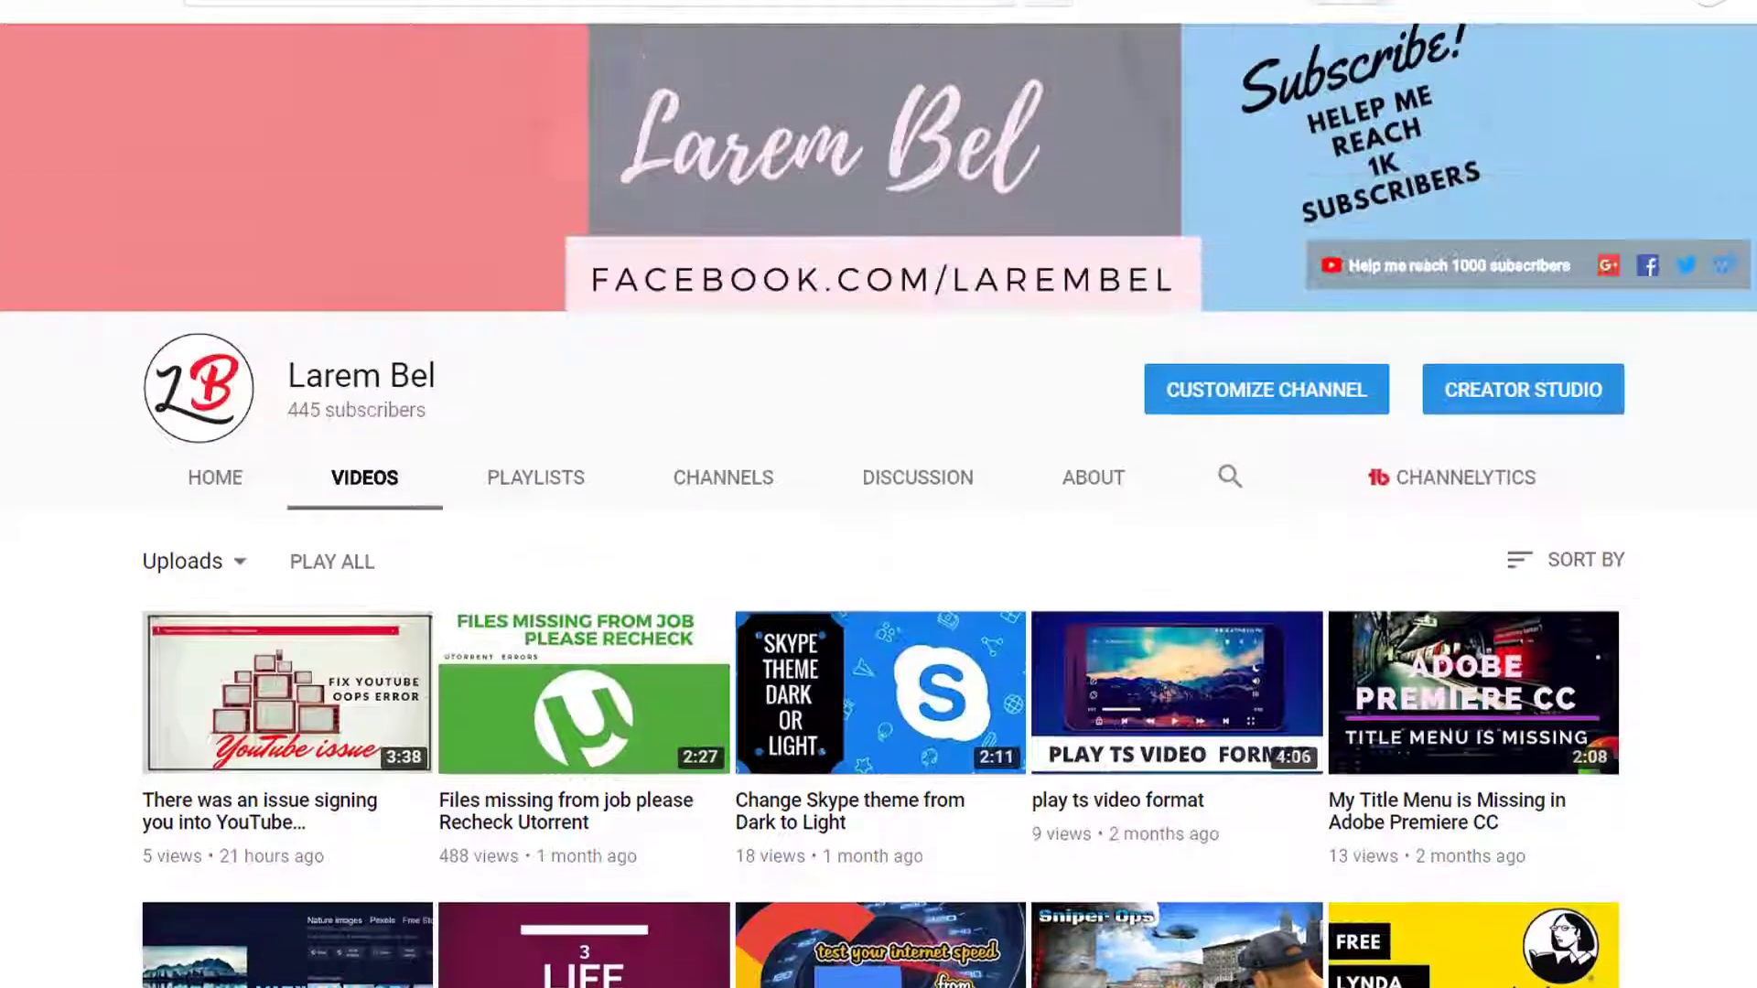